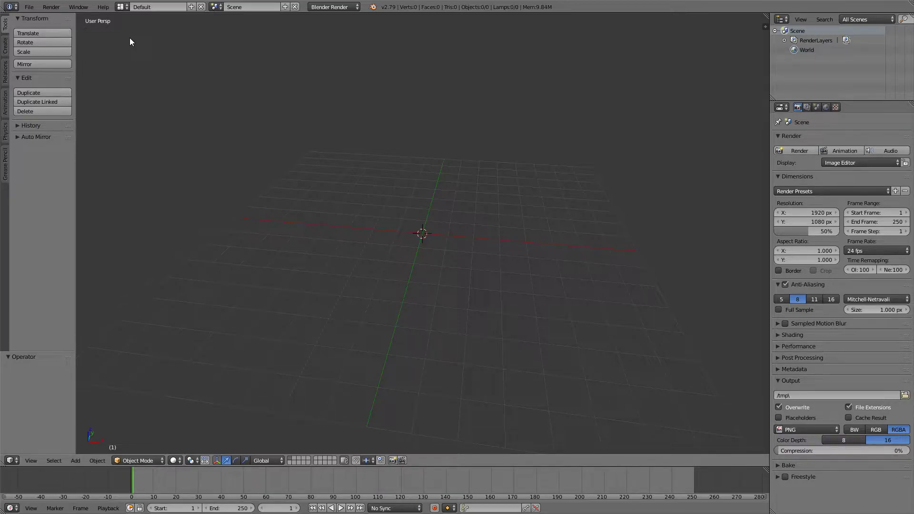
Step: Open fps_arms_idle_melee.blend and orbit to view both arms
{"action": "key", "text": "ctrl+o"}
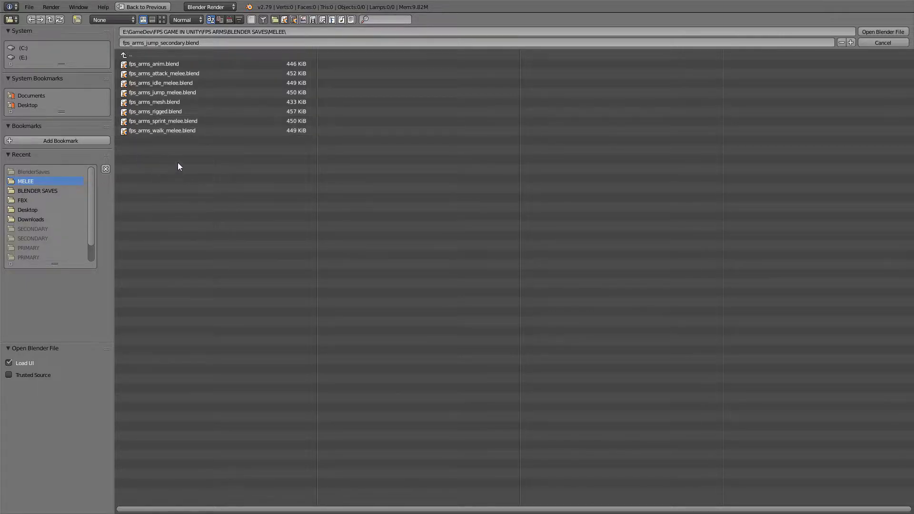
{"action": "double_click", "coordinate": [171, 83]}
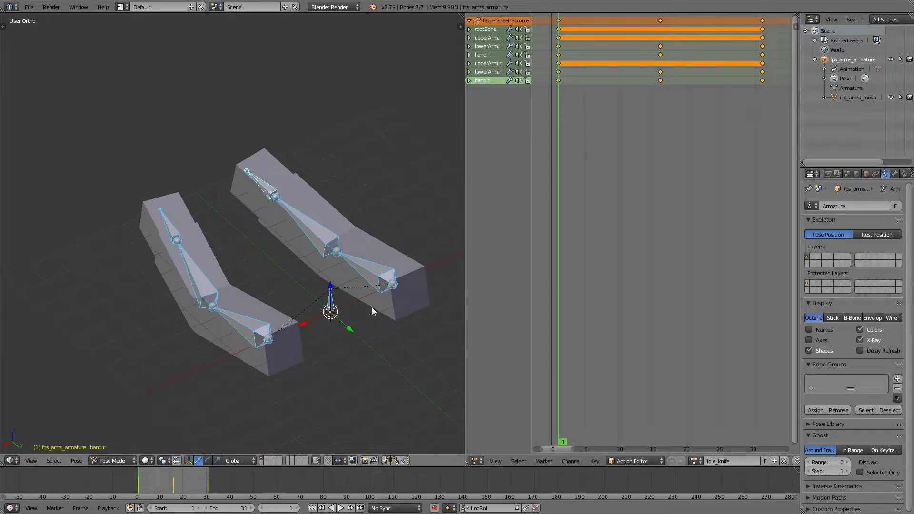
{"action": "middle_click_drag", "start_coordinate": [248, 172], "coordinate": [402, 222]}
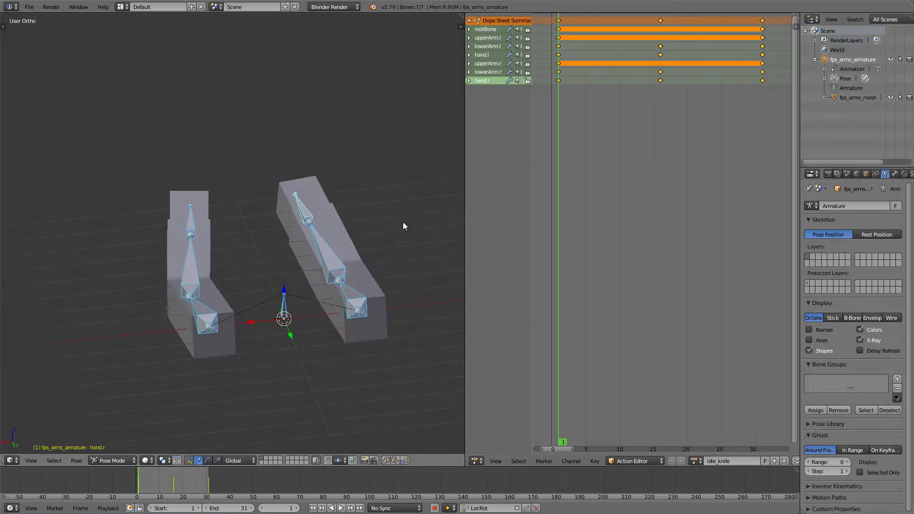
Step: Rename the action to idle_secondary and delete its frame-15 keys
{"action": "left_click", "coordinate": [720, 461]}
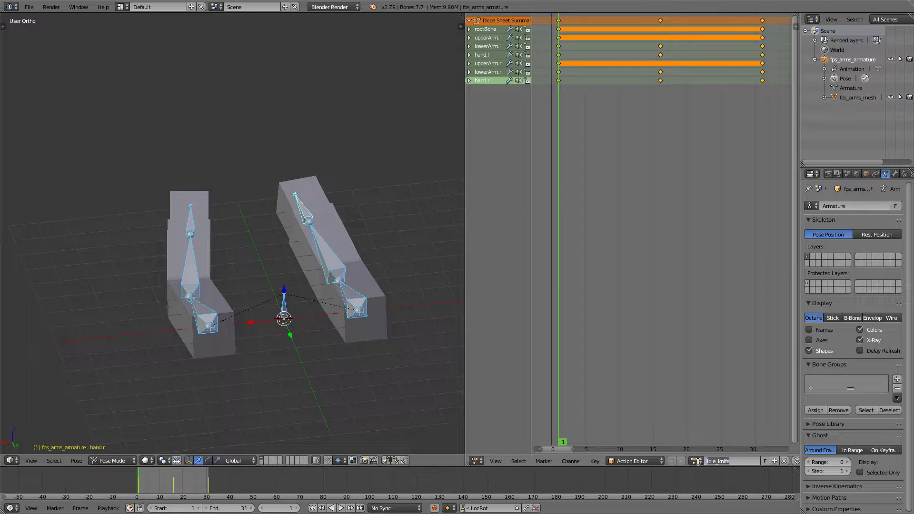
{"action": "type", "text": "idle_secondary"}
{"action": "key", "text": "Return"}
{"action": "left_click", "coordinate": [661, 21]}
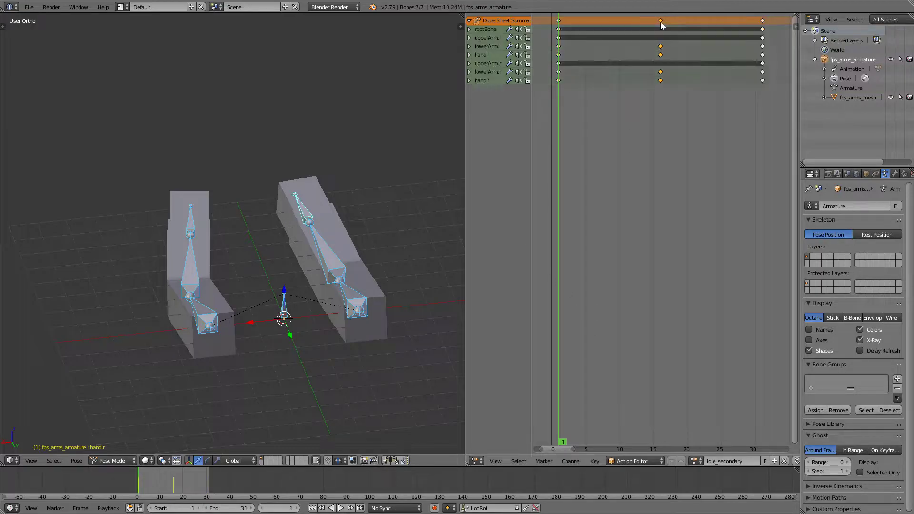
{"action": "key", "text": "x"}
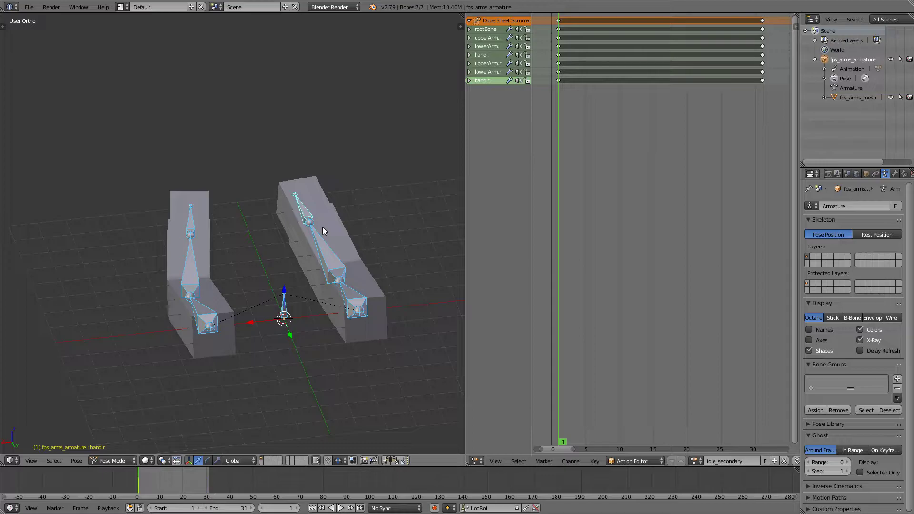
Step: Rotate the right upper arm down and lay the right forearm horizontal
{"action": "key", "text": "r"}
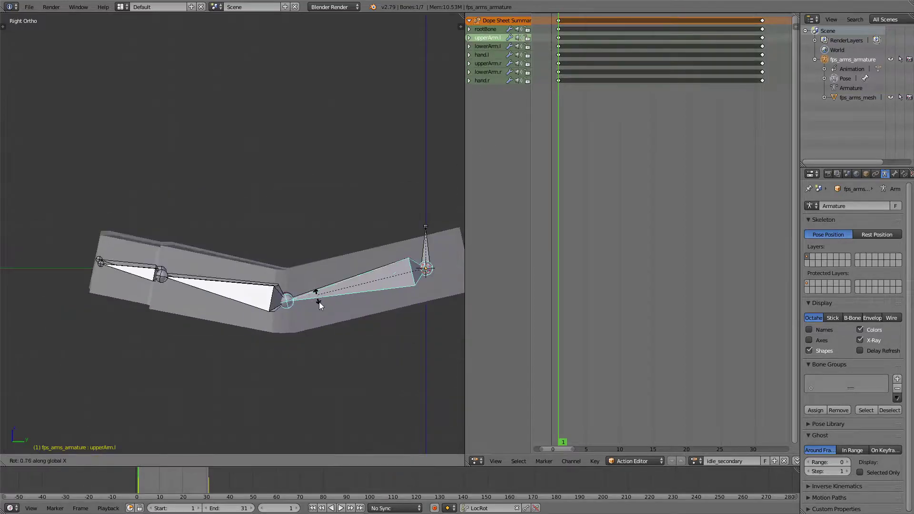
{"action": "left_click", "coordinate": [341, 326]}
{"action": "right_click", "coordinate": [318, 291]}
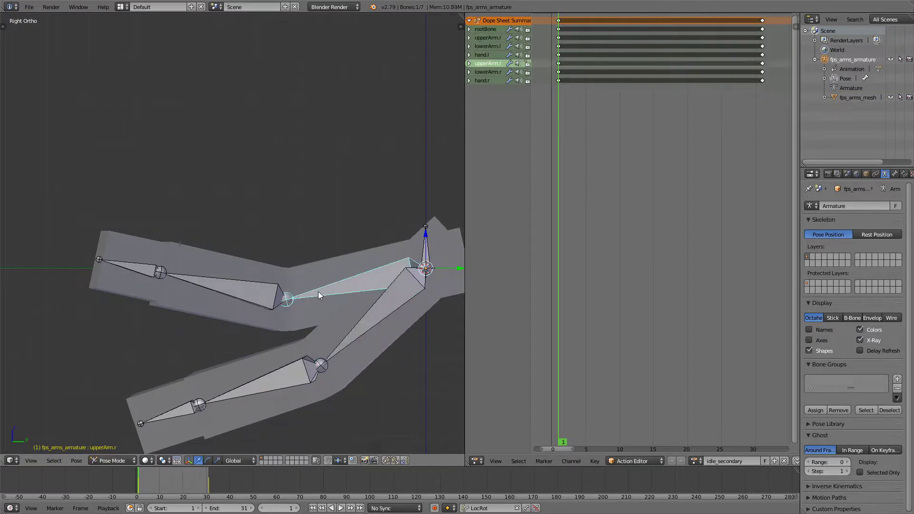
{"action": "key", "text": "r"}
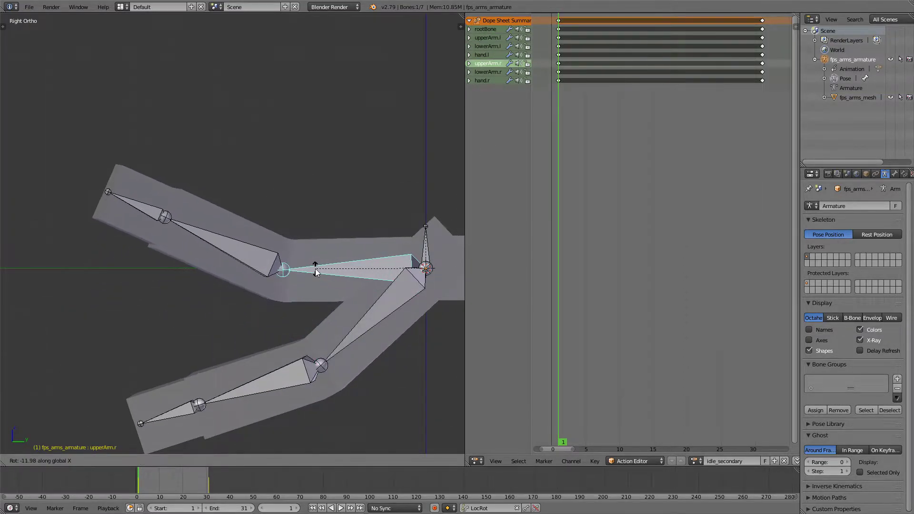
{"action": "left_click", "coordinate": [256, 272]}
{"action": "right_click", "coordinate": [256, 271]}
{"action": "key", "text": "r"}
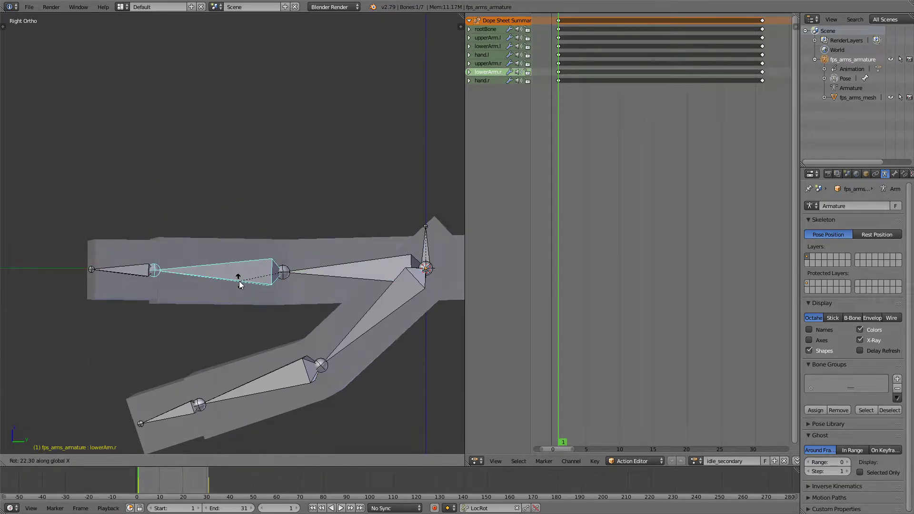
{"action": "left_click", "coordinate": [240, 285]}
Step: From the front view, rotate the right hand around the Z axis
{"action": "key", "text": "KP_1"}
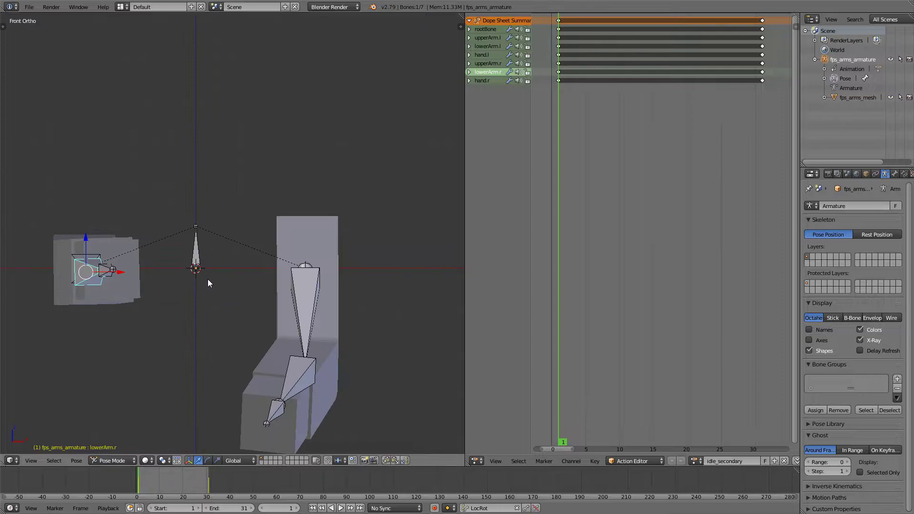
{"action": "middle_click_drag", "start_coordinate": [207, 264], "coordinate": [403, 241], "text": "shift"}
{"action": "scroll", "coordinate": [244, 255], "scroll_direction": "up", "scroll_amount": 2}
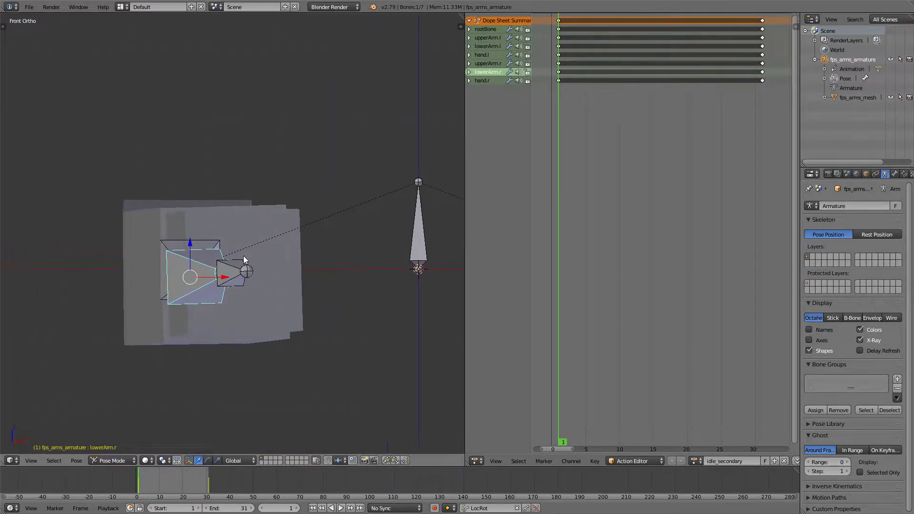
{"action": "scroll", "coordinate": [233, 267], "scroll_direction": "up", "scroll_amount": 1}
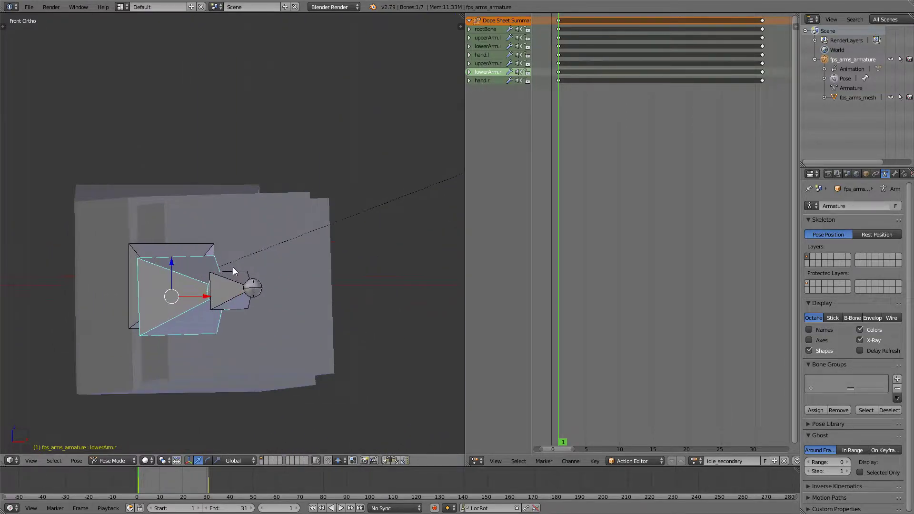
{"action": "right_click", "coordinate": [238, 273]}
{"action": "scroll", "coordinate": [247, 312], "scroll_direction": "down", "scroll_amount": 3}
{"action": "middle_click_drag", "start_coordinate": [238, 274], "coordinate": [255, 318]}
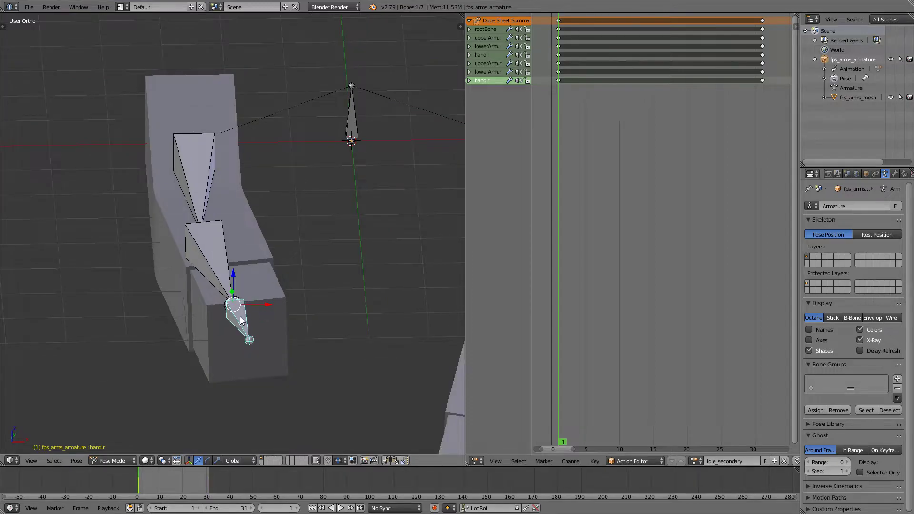
{"action": "key", "text": "KP_1"}
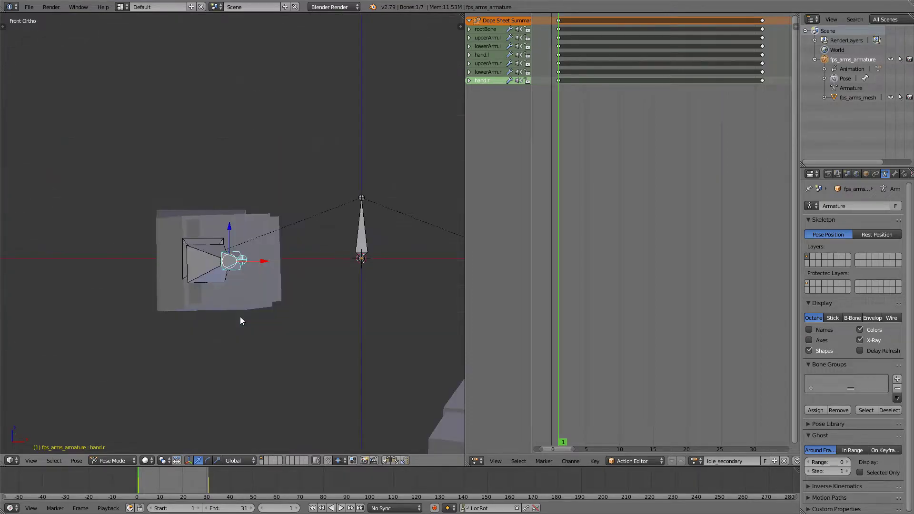
{"action": "scroll", "coordinate": [240, 316], "scroll_direction": "up", "scroll_amount": 5}
{"action": "key", "text": "r"}
{"action": "key", "text": "z"}
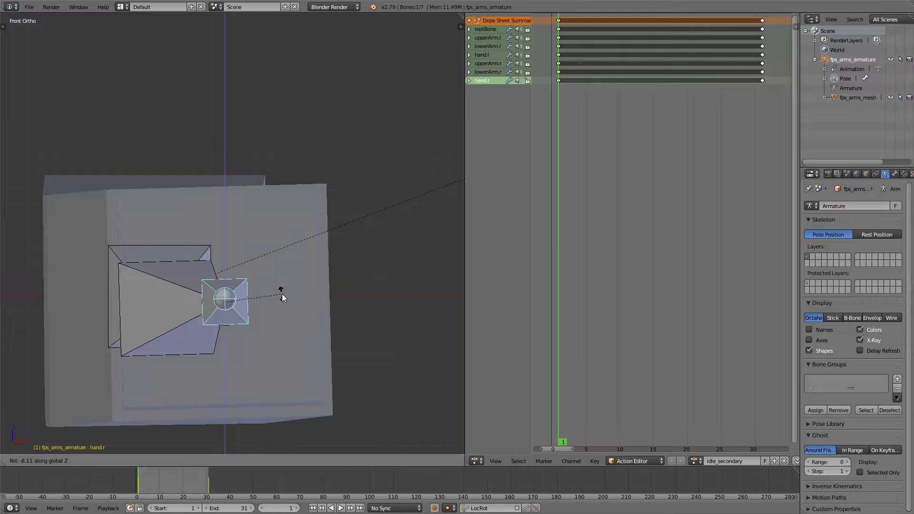
{"action": "left_click", "coordinate": [282, 293]}
{"action": "middle_click_drag", "start_coordinate": [282, 293], "coordinate": [159, 337]}
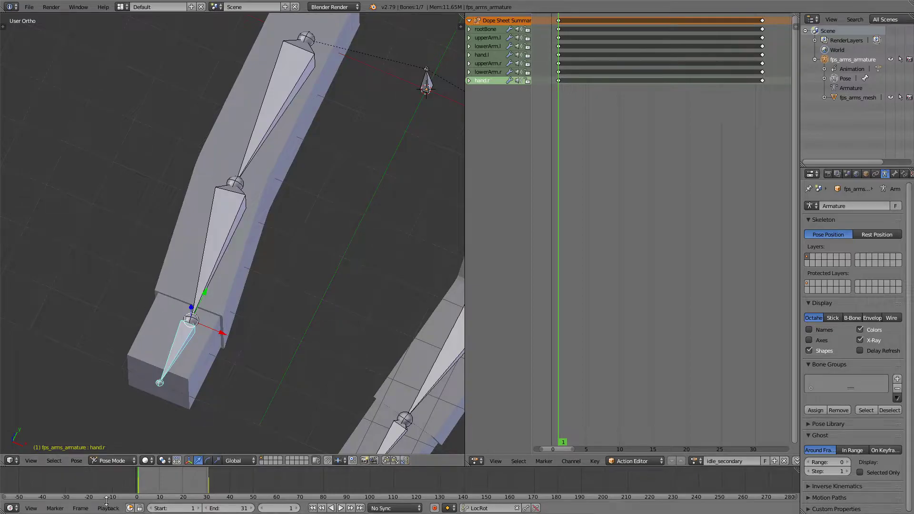
{"action": "middle_click_drag", "start_coordinate": [227, 358], "coordinate": [181, 391]}
Step: Twist the right upper arm and apply a small Z-axis correction to the right hand
{"action": "right_click", "coordinate": [201, 125]}
{"action": "key", "text": "r"}
{"action": "key", "text": "z"}
{"action": "left_click", "coordinate": [204, 125]}
{"action": "right_click", "coordinate": [255, 239]}
{"action": "right_click", "coordinate": [230, 169]}
{"action": "key", "text": "r"}
{"action": "key", "text": "z"}
{"action": "left_click", "coordinate": [227, 169]}
{"action": "scroll", "coordinate": [314, 303], "scroll_direction": "down", "scroll_amount": 3}
Step: From the side view, rotate the left upper arm on X and twist it on Z
{"action": "right_click", "coordinate": [166, 379]}
{"action": "key", "text": "r"}
{"action": "key", "text": "Escape"}
{"action": "key", "text": "KP_3"}
{"action": "scroll", "coordinate": [202, 314], "scroll_direction": "up", "scroll_amount": 2}
{"action": "key", "text": "r"}
{"action": "key", "text": "x"}
{"action": "left_click", "coordinate": [207, 247]}
{"action": "key", "text": "r"}
{"action": "key", "text": "z"}
{"action": "middle_click_drag", "start_coordinate": [208, 248], "coordinate": [322, 306]}
{"action": "left_click", "coordinate": [200, 290]}
Step: Rotate and tilt the left forearm, twist left upper arm and forearm on Z, then deselect all
{"action": "right_click", "coordinate": [261, 318]}
{"action": "key", "text": "r"}
{"action": "left_click", "coordinate": [253, 285]}
{"action": "middle_click_drag", "start_coordinate": [264, 321], "coordinate": [218, 336]}
{"action": "key", "text": "r"}
{"action": "key", "text": "x"}
{"action": "left_click", "coordinate": [237, 301]}
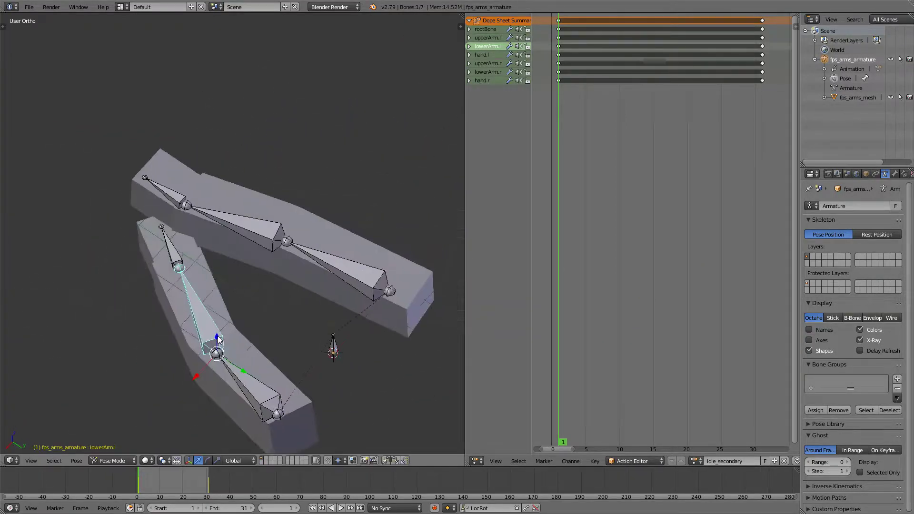
{"action": "right_click", "coordinate": [242, 379]}
{"action": "key", "text": "r"}
{"action": "key", "text": "z"}
{"action": "left_click", "coordinate": [234, 374]}
{"action": "right_click", "coordinate": [194, 312]}
{"action": "key", "text": "r"}
{"action": "key", "text": "z"}
{"action": "left_click", "coordinate": [197, 313]}
{"action": "key", "text": "a"}
{"action": "middle_click_drag", "start_coordinate": [247, 287], "coordinate": [364, 299]}
Step: Copy the frame-1 pose to frame 31 and keyframe it on all bones
{"action": "key", "text": "a"}
{"action": "key", "text": "a"}
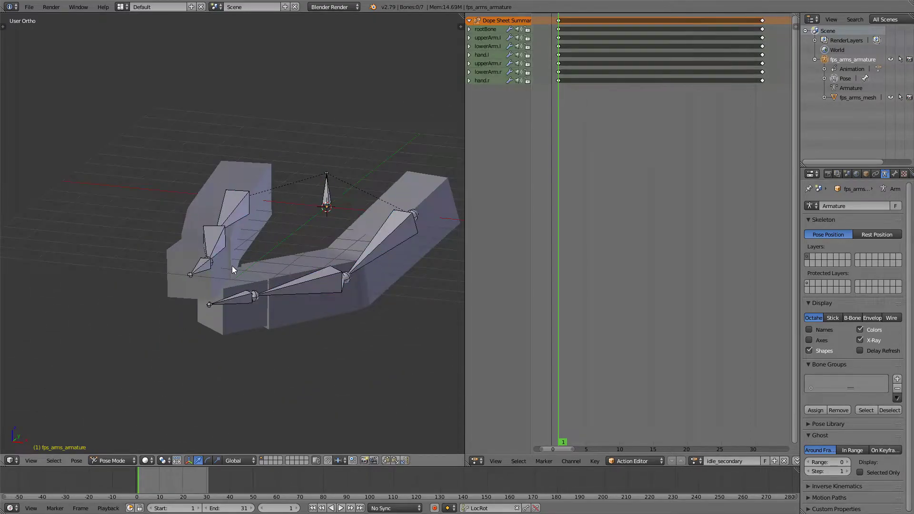
{"action": "key", "text": "a"}
{"action": "key", "text": "ctrl+c"}
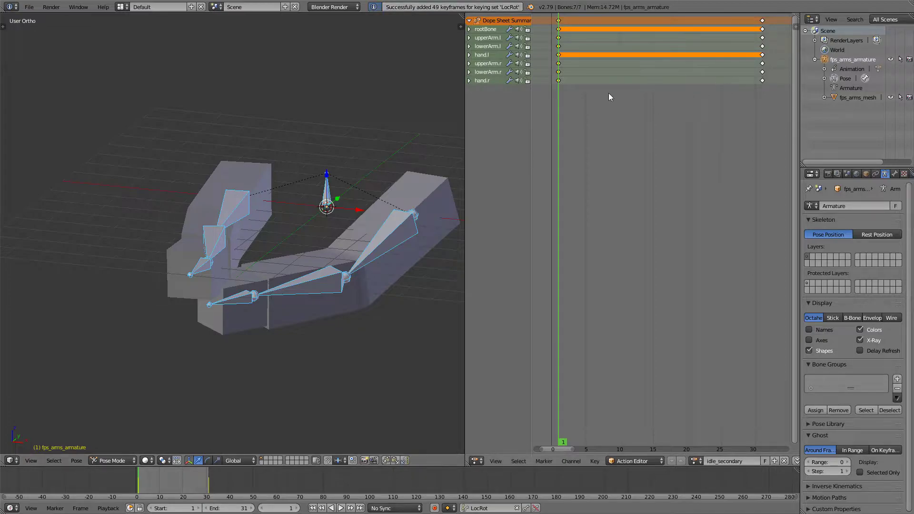
{"action": "left_click", "coordinate": [763, 64]}
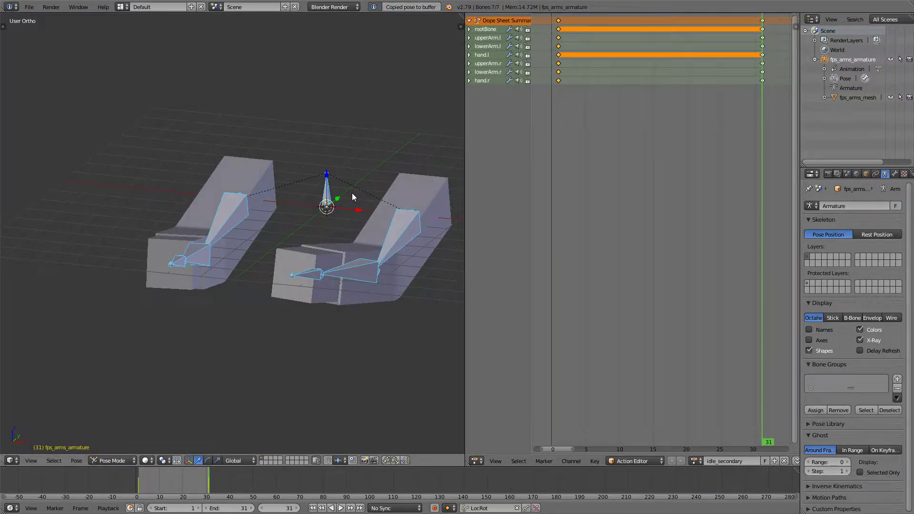
{"action": "key", "text": "ctrl+v"}
{"action": "key", "text": "i"}
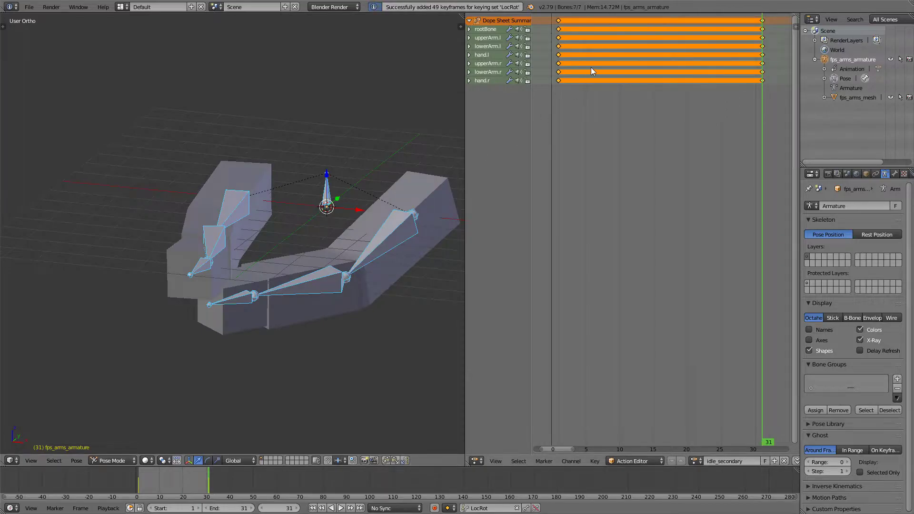
Step: At frame 16, rotate both forearms to a new angle and keyframe them
{"action": "key", "text": "alt+a"}
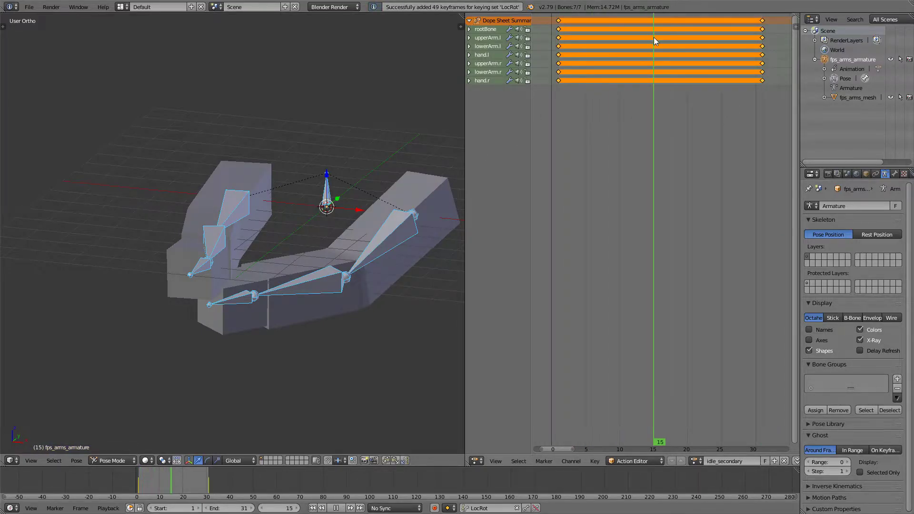
{"action": "key", "text": "alt+a"}
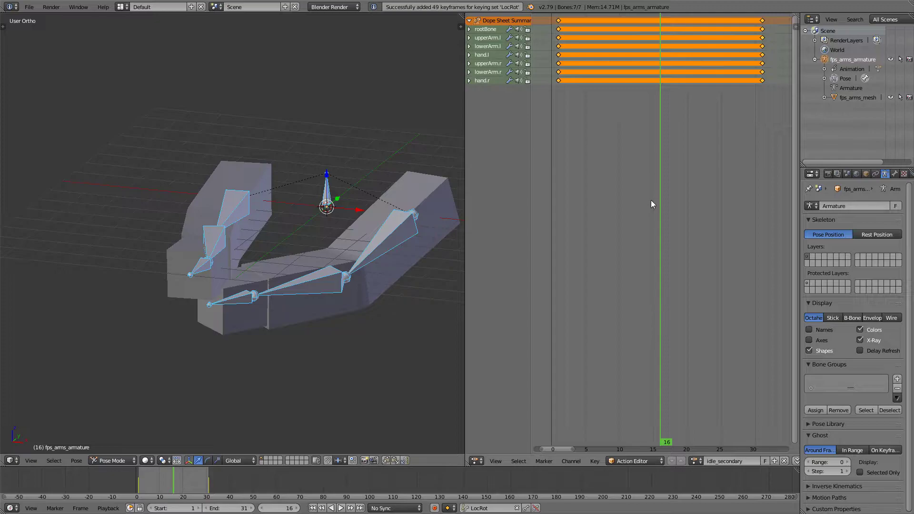
{"action": "right_click", "coordinate": [230, 233]}
{"action": "right_click", "coordinate": [305, 287], "text": "shift"}
{"action": "key", "text": "KP_3"}
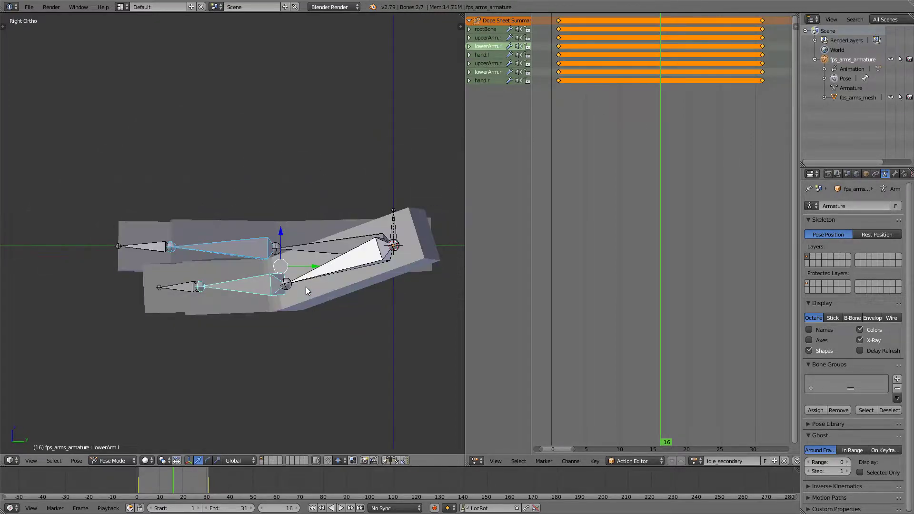
{"action": "key", "text": "r"}
{"action": "right_click", "coordinate": [300, 284]}
{"action": "key", "text": "r"}
{"action": "left_click", "coordinate": [399, 170]}
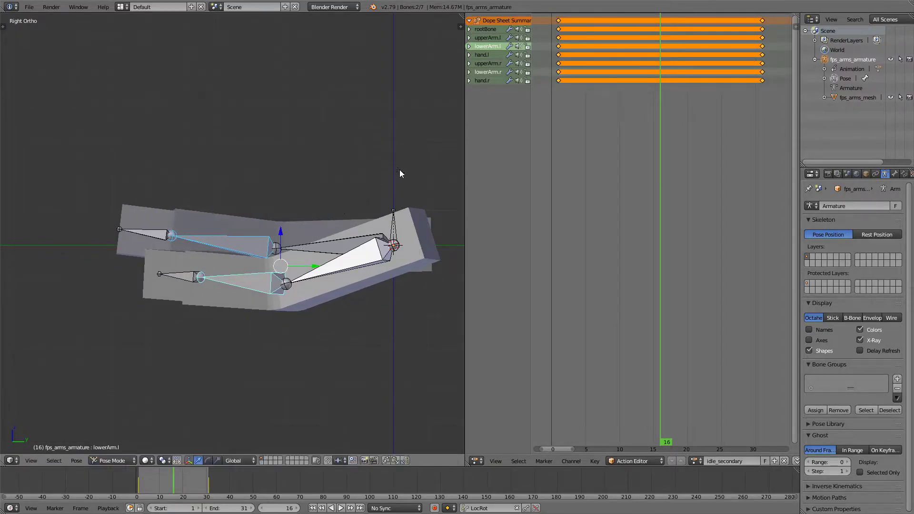
{"action": "key", "text": "i"}
{"action": "middle_click_drag", "start_coordinate": [359, 175], "coordinate": [208, 275]}
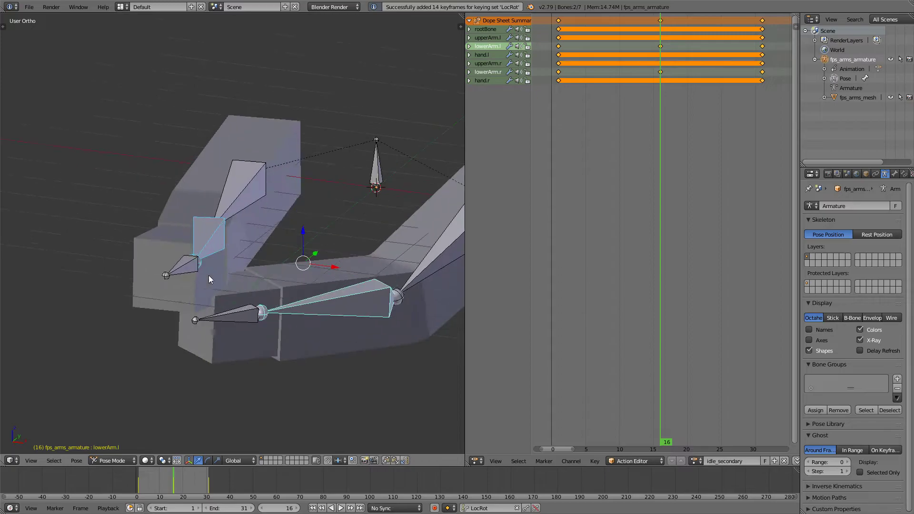
Step: Rotate the right hand on the X axis and keyframe it at frame 16
{"action": "right_click", "coordinate": [191, 270]}
{"action": "key", "text": "KP_1"}
{"action": "scroll", "coordinate": [192, 270], "scroll_direction": "up", "scroll_amount": 3}
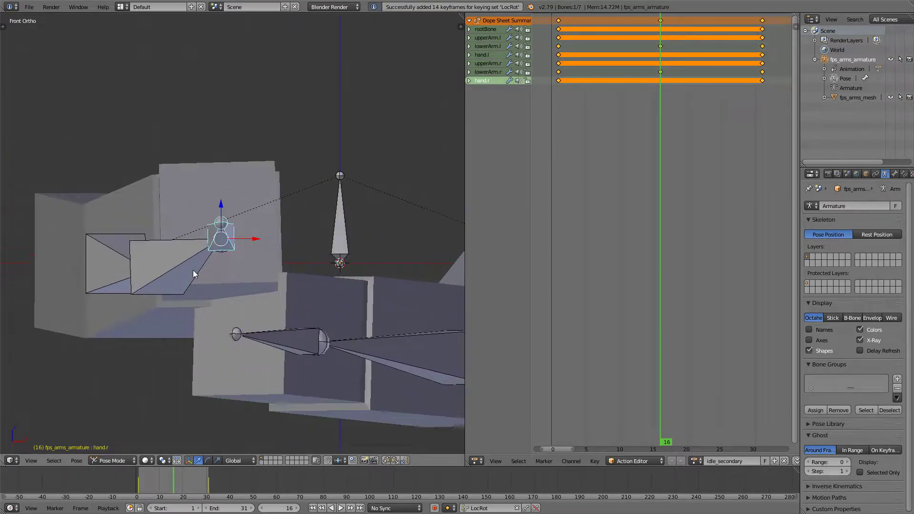
{"action": "key", "text": "r"}
{"action": "key", "text": "x"}
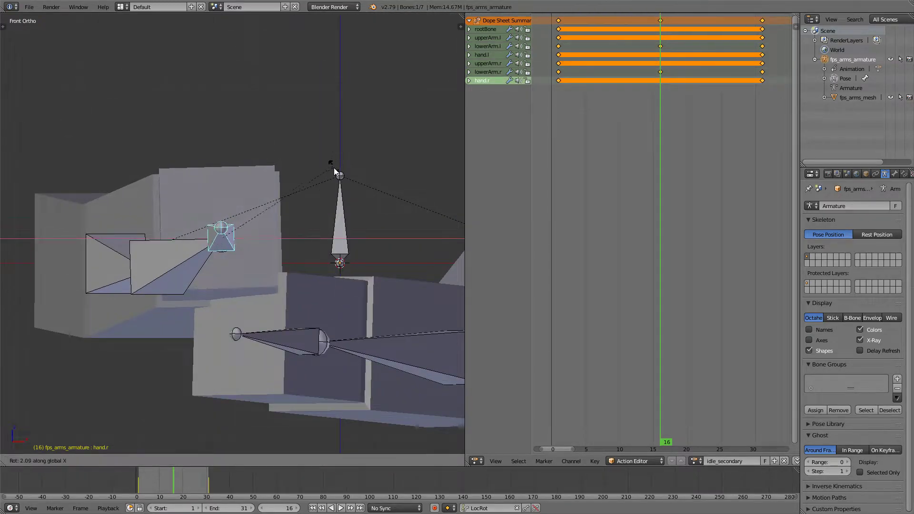
{"action": "left_click", "coordinate": [333, 179]}
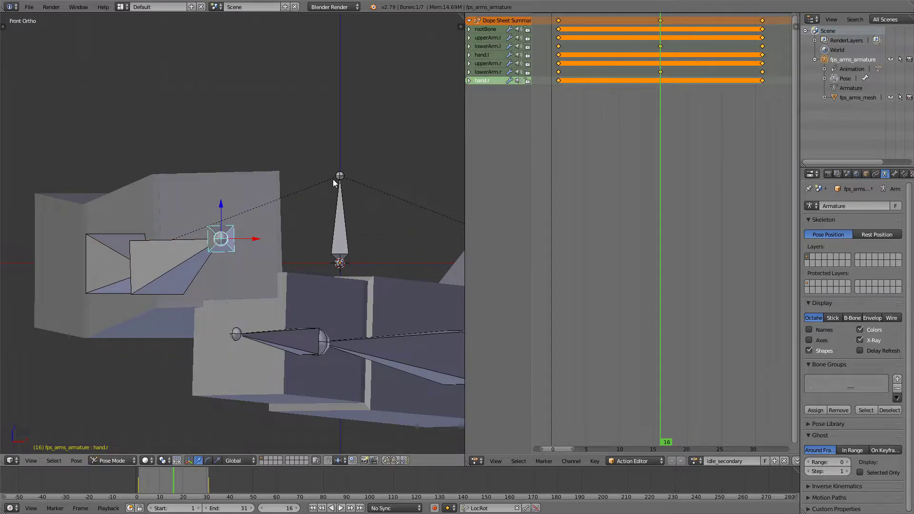
{"action": "key", "text": "i"}
{"action": "middle_click_drag", "start_coordinate": [347, 163], "coordinate": [328, 196]}
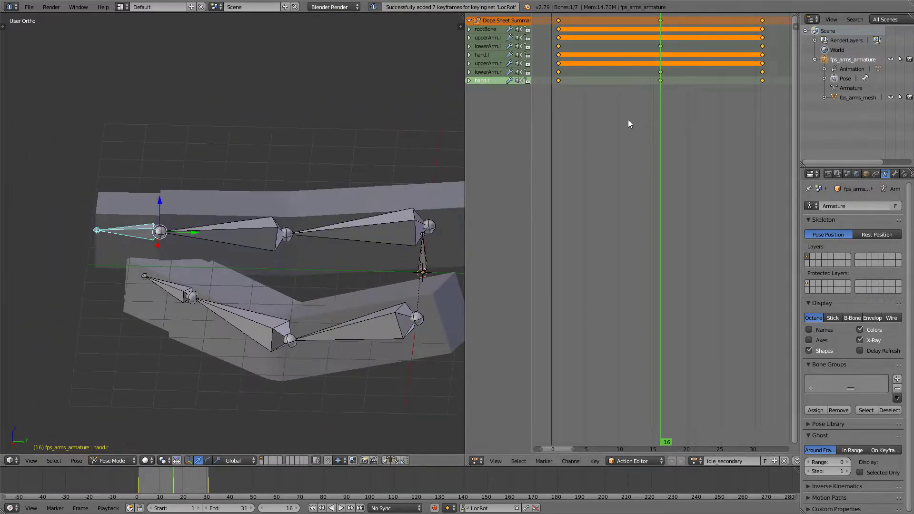
Step: Play back the idle loop from the start, then return to frame 1
{"action": "left_click", "coordinate": [561, 100]}
{"action": "key", "text": "alt+a"}
{"action": "middle_click_drag", "start_coordinate": [233, 138], "coordinate": [165, 162]}
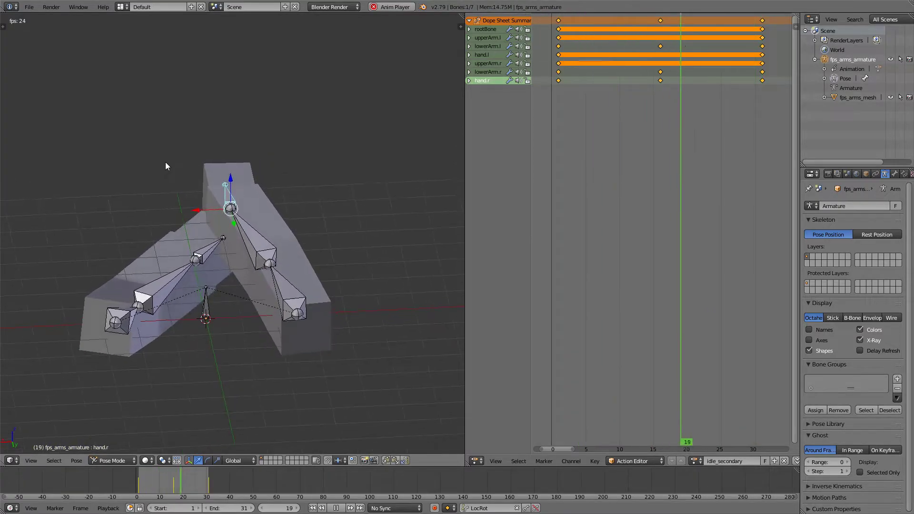
{"action": "key", "text": "alt+a"}
{"action": "left_click_drag", "start_coordinate": [572, 90], "coordinate": [563, 90]}
{"action": "left_click", "coordinate": [560, 89]}
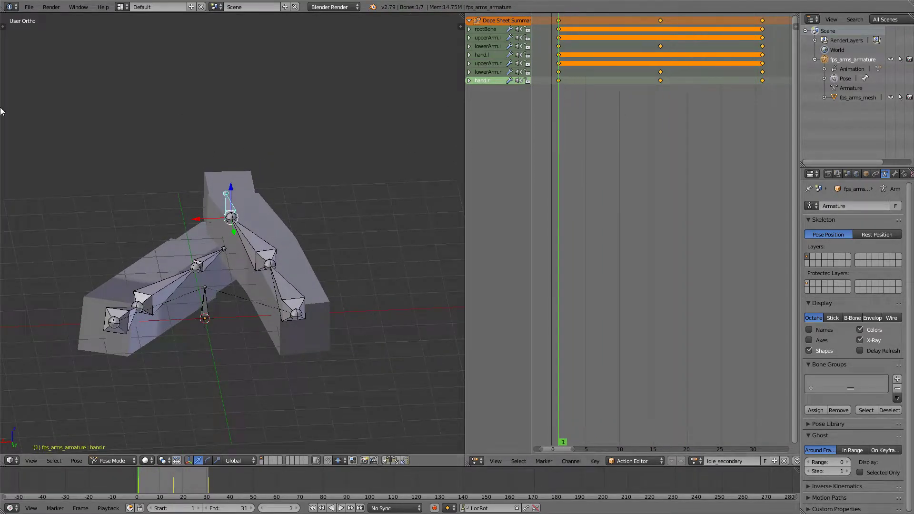
Step: Save the file as fps_arms_idle_secondary.blend in a new SECONDARY folder
{"action": "left_click", "coordinate": [29, 7]}
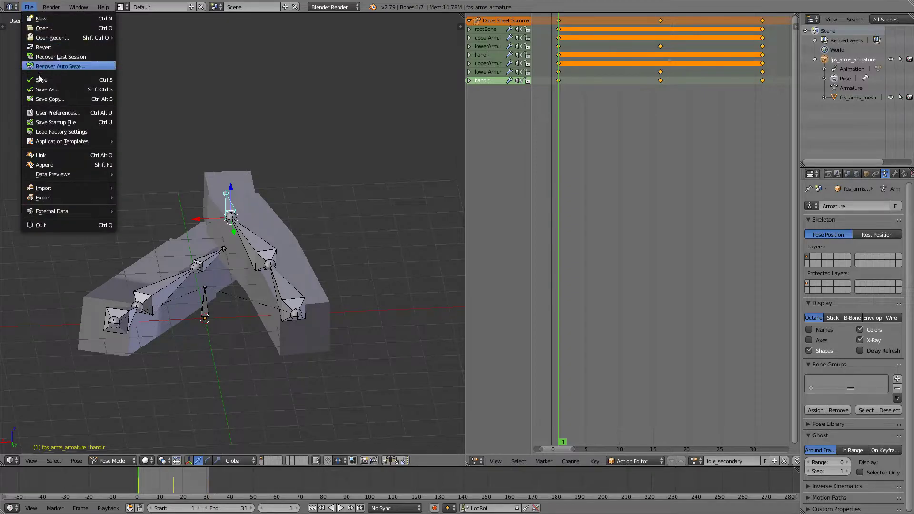
{"action": "left_click", "coordinate": [47, 90]}
{"action": "left_click", "coordinate": [161, 53]}
{"action": "left_click", "coordinate": [76, 20]}
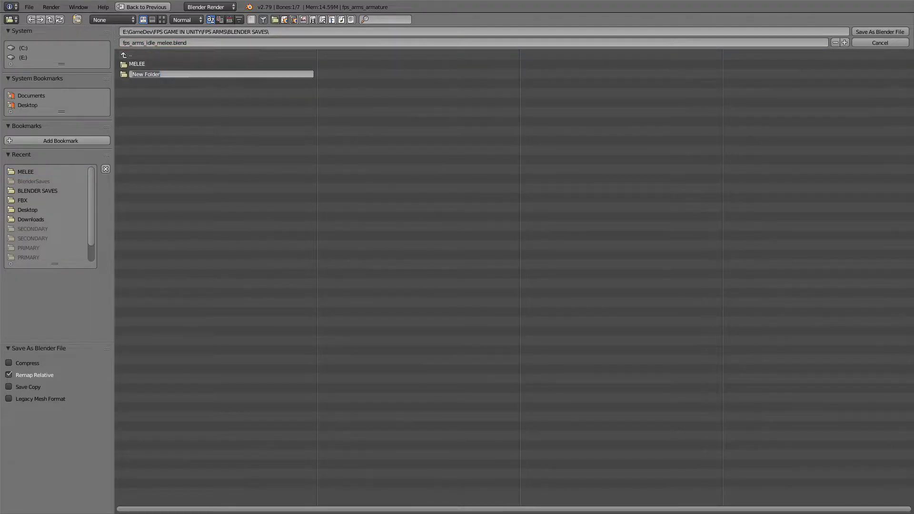
{"action": "type", "text": "SECONDARY"}
{"action": "key", "text": "Return"}
{"action": "left_click", "coordinate": [147, 74]}
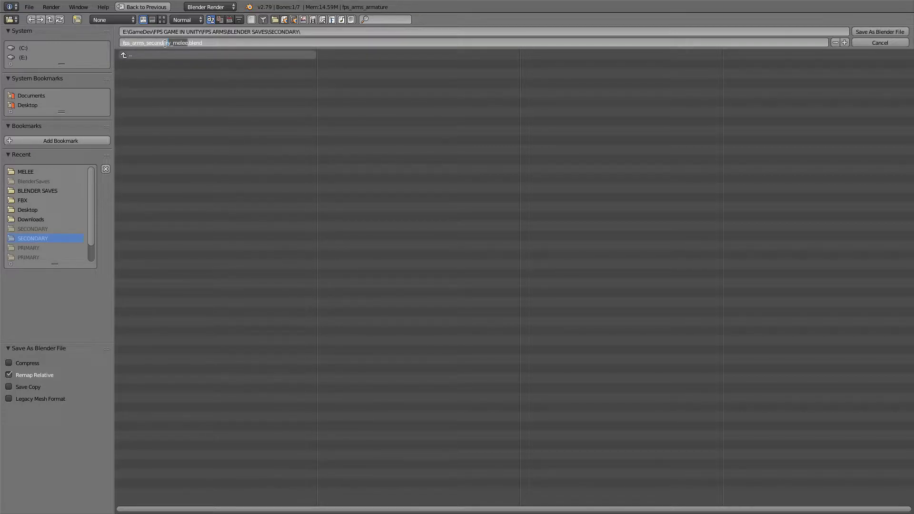
{"action": "left_click", "coordinate": [146, 43]}
{"action": "type", "text": "s"}
{"action": "key", "text": "BackSpace"}
{"action": "key", "text": "BackSpace"}
{"action": "type", "text": "le_seconda"}
{"action": "left_click", "coordinate": [880, 32]}
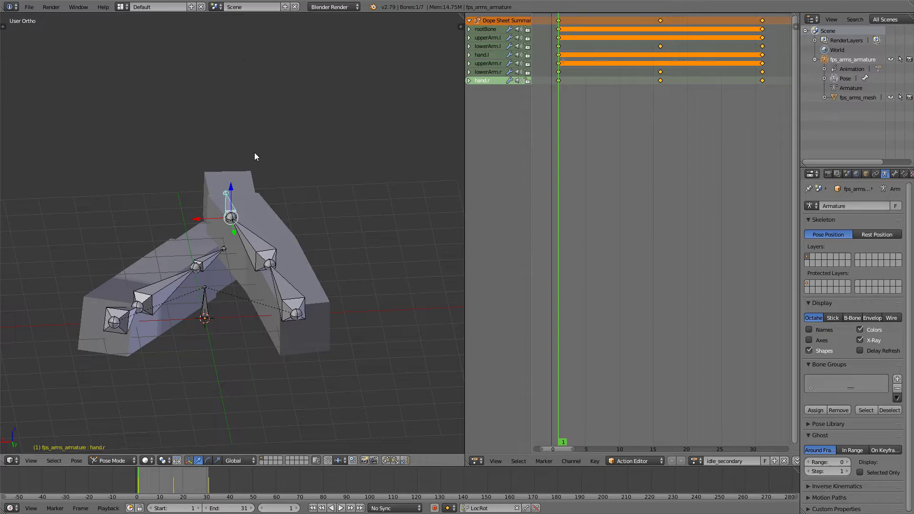
Step: Export selected objects only as fps_arms_idle_secondary.fbx
{"action": "left_click", "coordinate": [29, 7]}
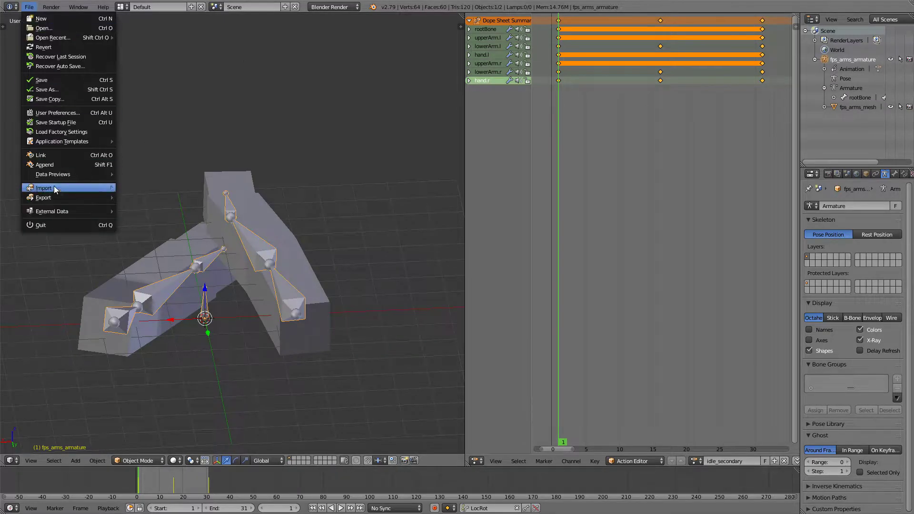
{"action": "mouse_move", "coordinate": [68, 198]}
{"action": "left_click", "coordinate": [138, 226]}
{"action": "left_click", "coordinate": [126, 42]}
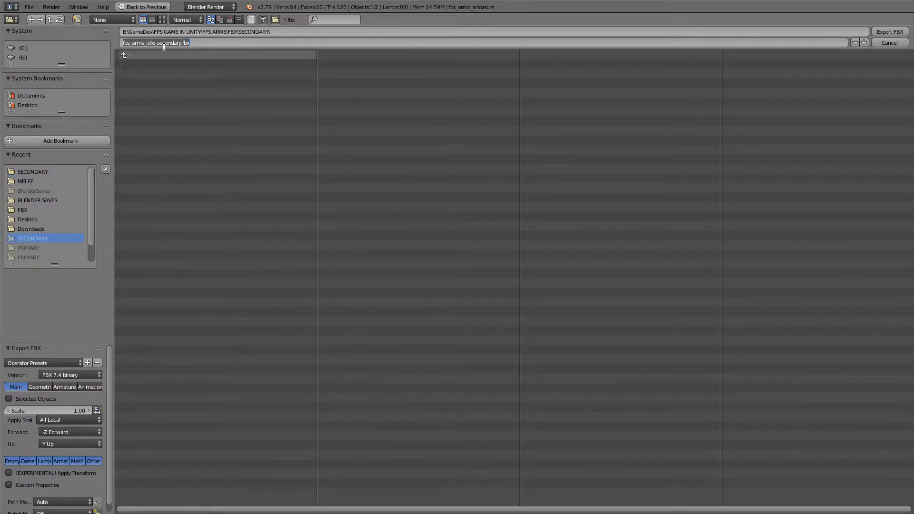
{"action": "left_click", "coordinate": [11, 390]}
{"action": "left_click", "coordinate": [33, 400]}
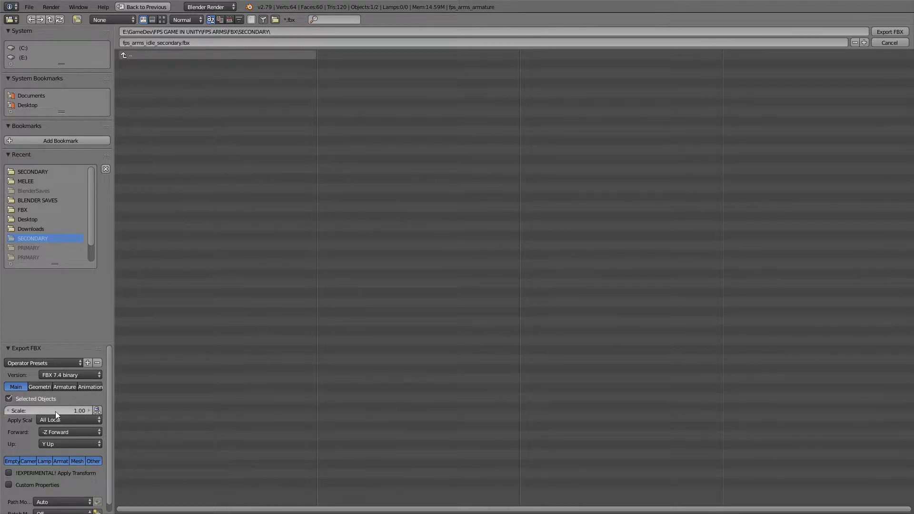
{"action": "left_click", "coordinate": [890, 31]}
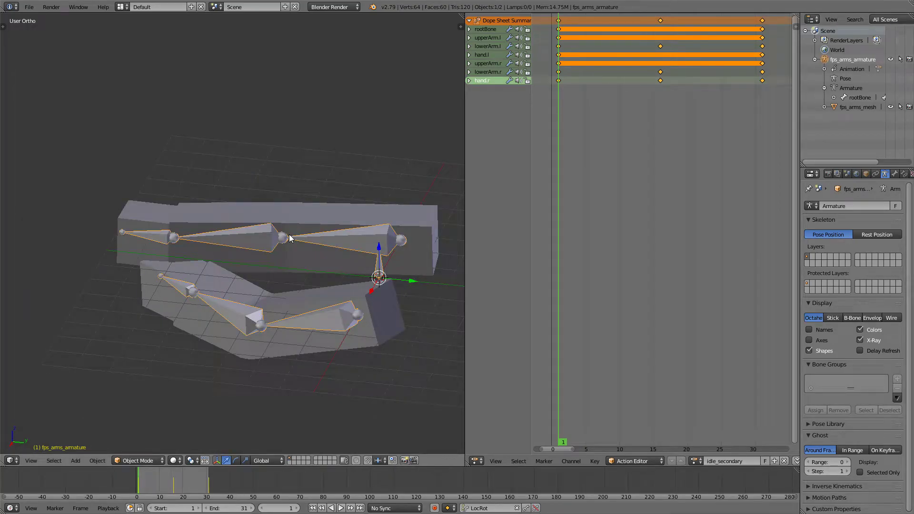
Step: Rename the action to walk_secondary
{"action": "middle_click_drag", "start_coordinate": [303, 242], "coordinate": [255, 279]}
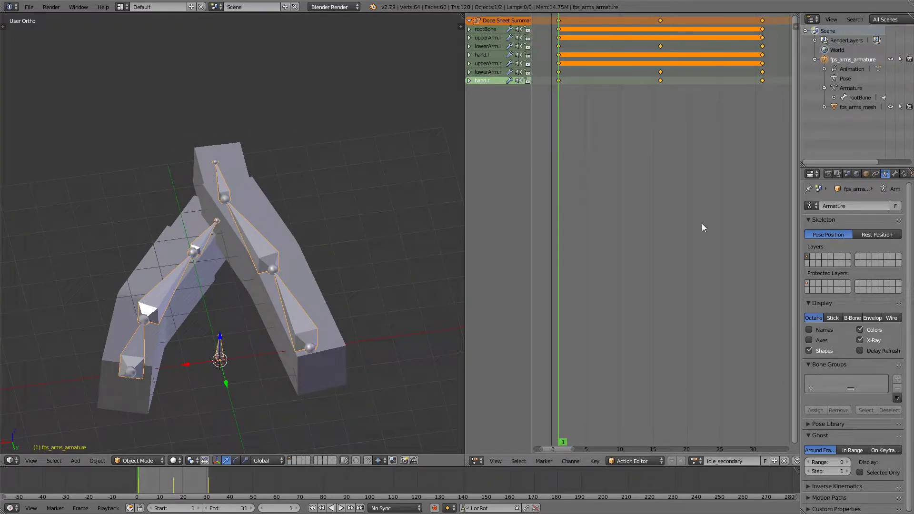
{"action": "double_click", "coordinate": [711, 461]}
{"action": "type", "text": "walk"}
{"action": "key", "text": "Return"}
Step: Delete the middle keyframes and switch the armature back to Pose Mode
{"action": "key", "text": "x"}
{"action": "left_click", "coordinate": [654, 25]}
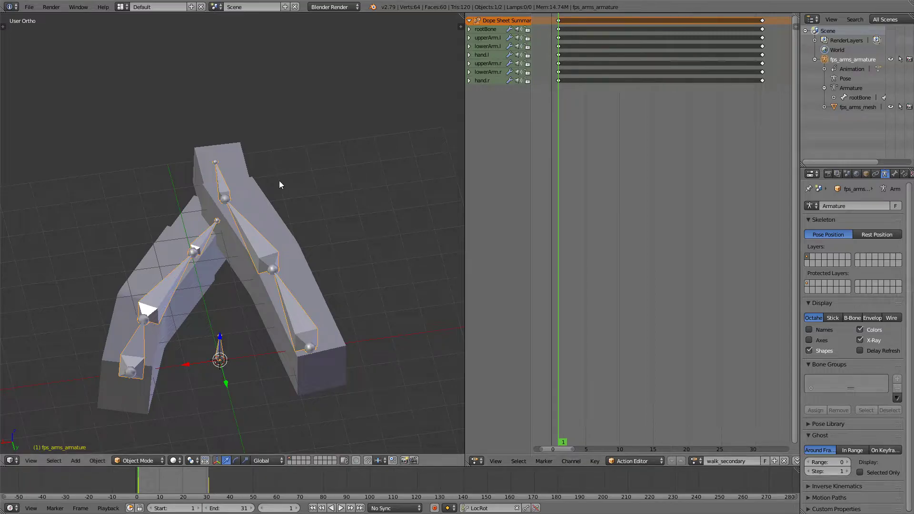
{"action": "key", "text": "ctrl+Tab"}
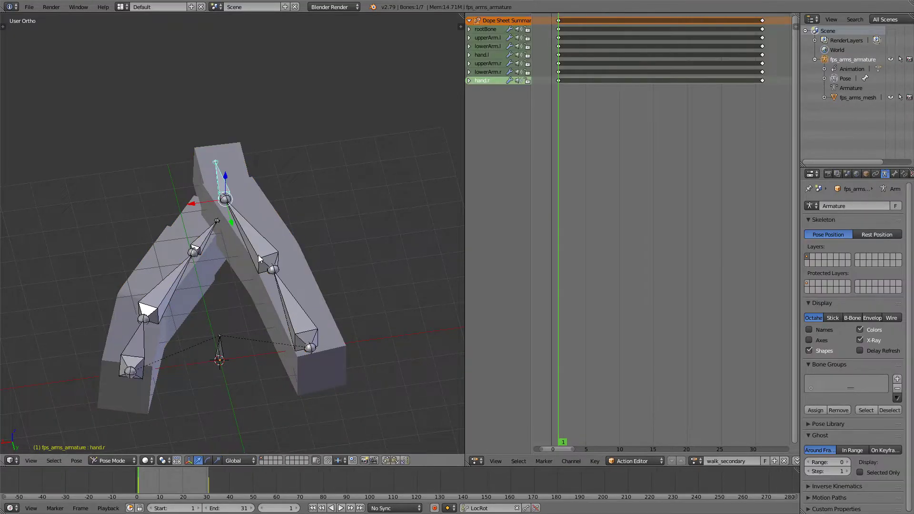
Step: In top view, rotate rootBone around the vertical axis to turn the arms
{"action": "key", "text": "KP_7"}
{"action": "right_click", "coordinate": [276, 73]}
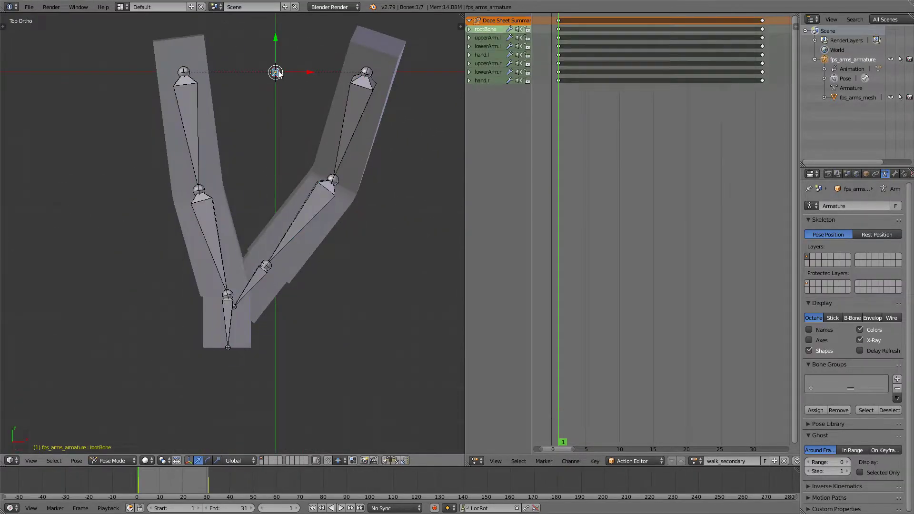
{"action": "middle_click_drag", "start_coordinate": [278, 72], "coordinate": [380, 249]}
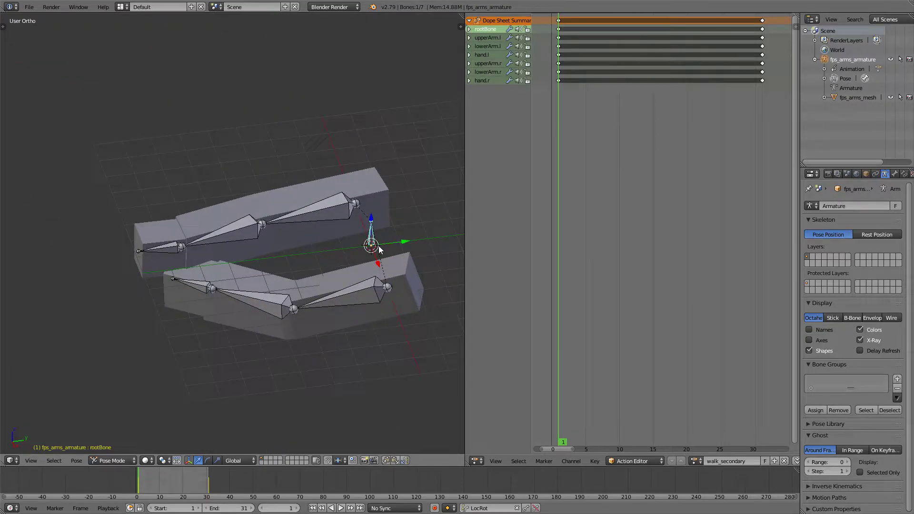
{"action": "key", "text": "KP_7"}
{"action": "key", "text": "r"}
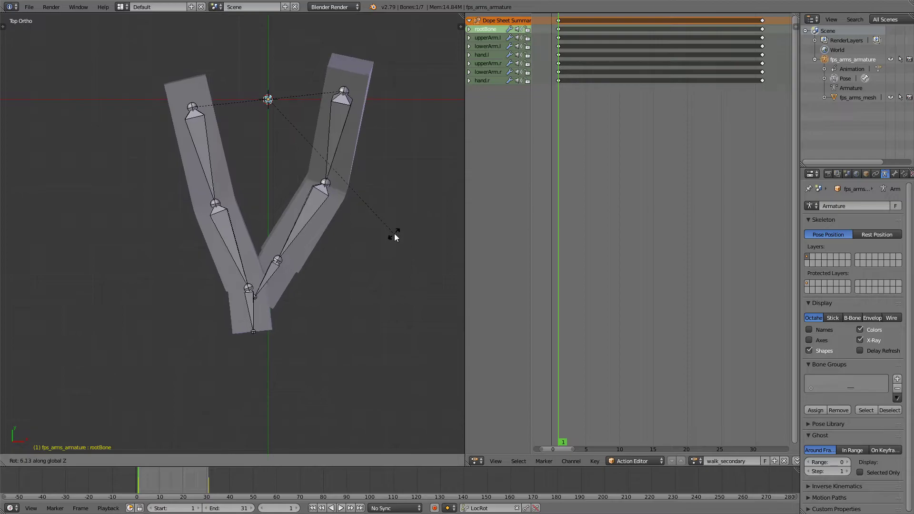
{"action": "left_click", "coordinate": [396, 232]}
Step: In front view, rotate the right hand bone hand.r about the Z axis
{"action": "middle_click_drag", "start_coordinate": [396, 232], "coordinate": [157, 159]}
{"action": "key", "text": "KP_1"}
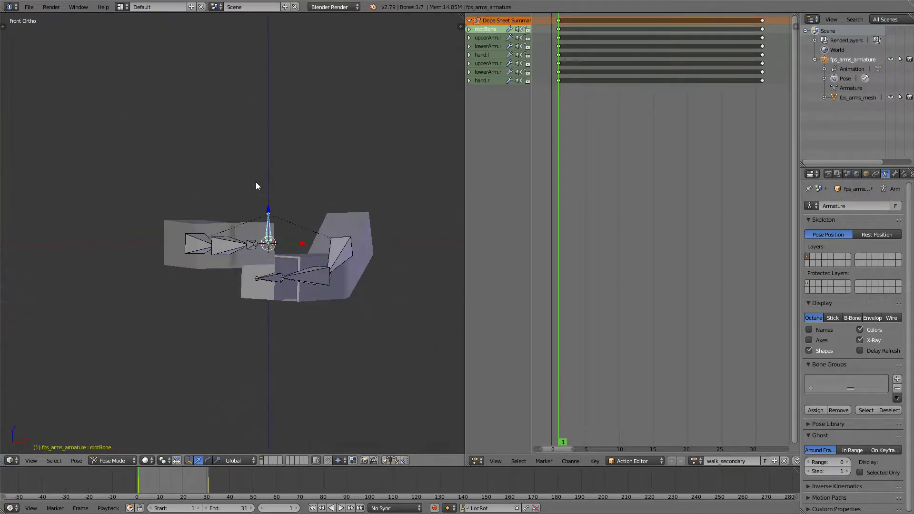
{"action": "scroll", "coordinate": [257, 185], "scroll_direction": "up", "scroll_amount": 6}
{"action": "right_click", "coordinate": [312, 276]}
{"action": "key", "text": "r"}
{"action": "key", "text": "z"}
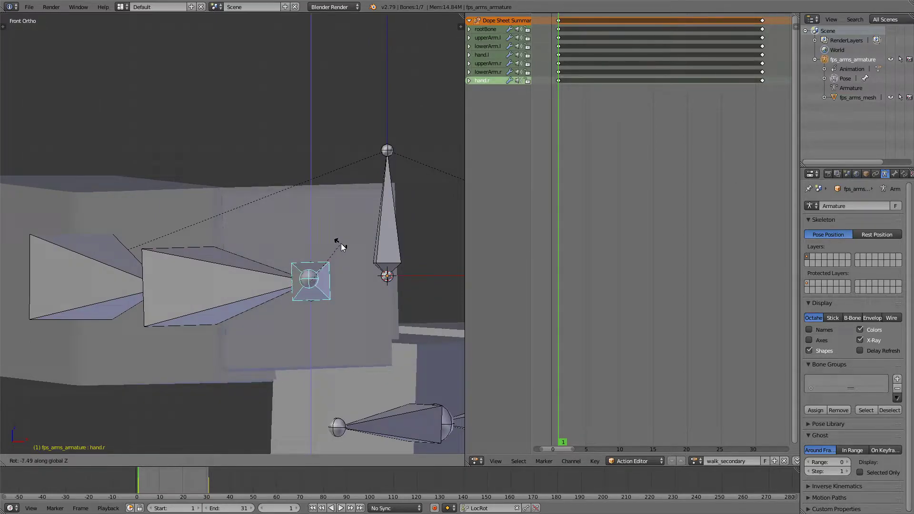
{"action": "left_click", "coordinate": [342, 244]}
{"action": "middle_click_drag", "start_coordinate": [340, 237], "coordinate": [308, 236]}
Step: Key all seven bones at frame 1 and copy that pose to frame 31
{"action": "key", "text": "a"}
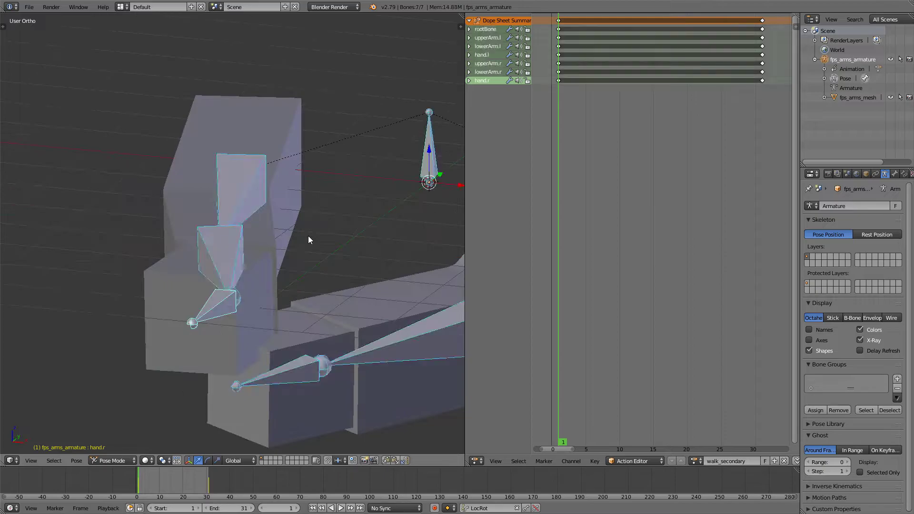
{"action": "scroll", "coordinate": [311, 234], "scroll_direction": "down", "scroll_amount": 3}
{"action": "key", "text": "i"}
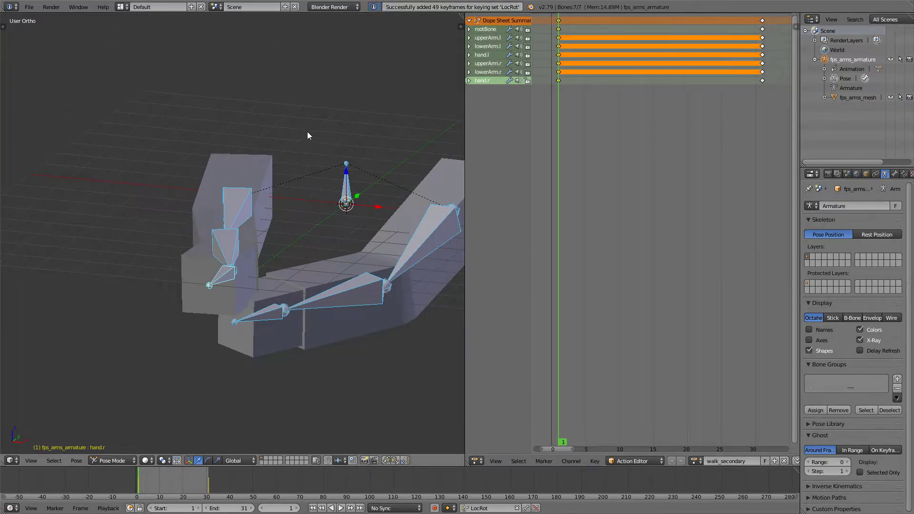
{"action": "key", "text": "ctrl+c"}
{"action": "key", "text": "shift+Right"}
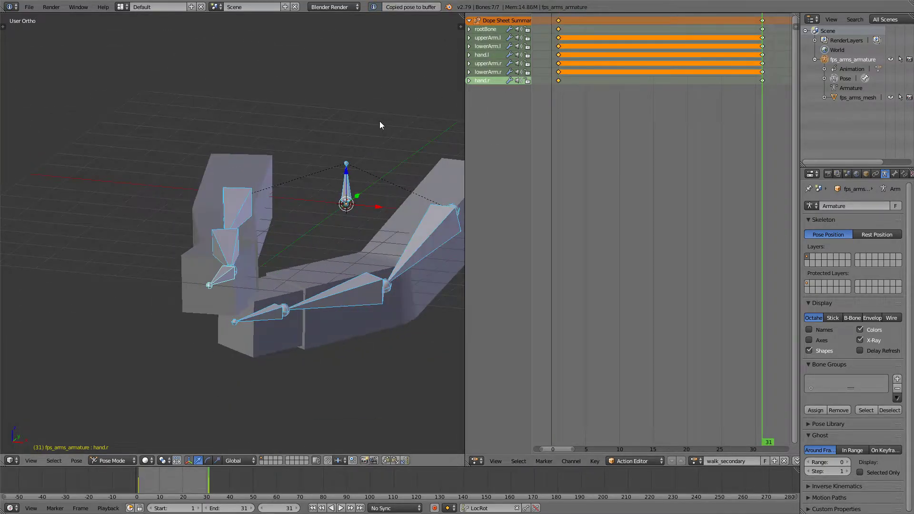
{"action": "key", "text": "i"}
{"action": "key", "text": "alt+a"}
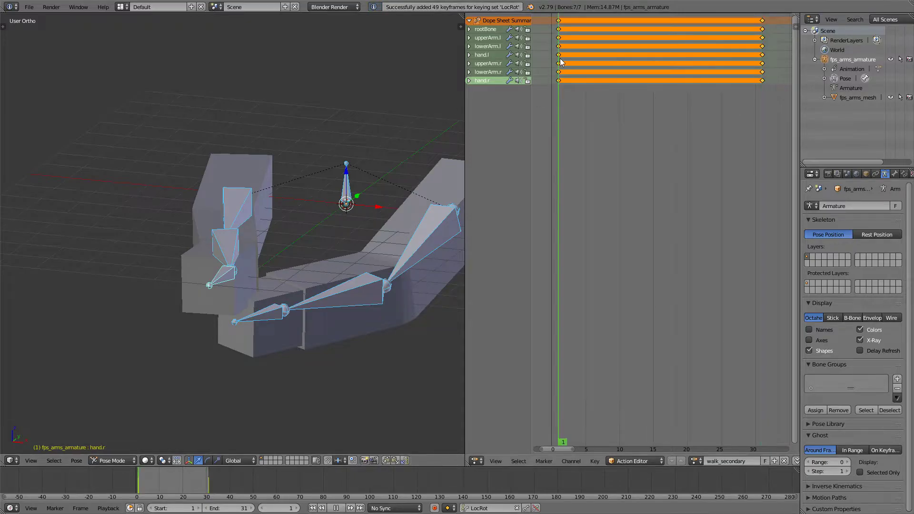
Step: At frame 16, rotate rootBone around Z in top view
{"action": "left_click_drag", "start_coordinate": [560, 62], "coordinate": [659, 56]}
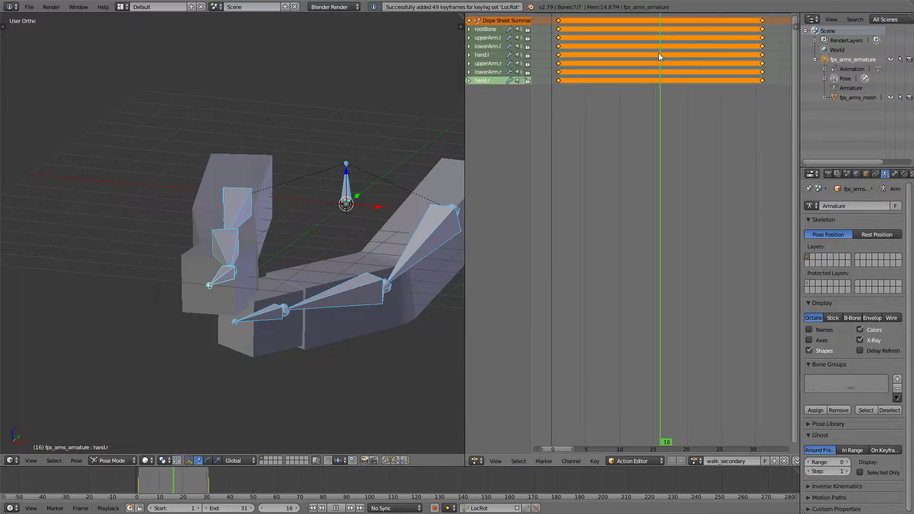
{"action": "key", "text": "alt+a"}
{"action": "key", "text": "KP_7"}
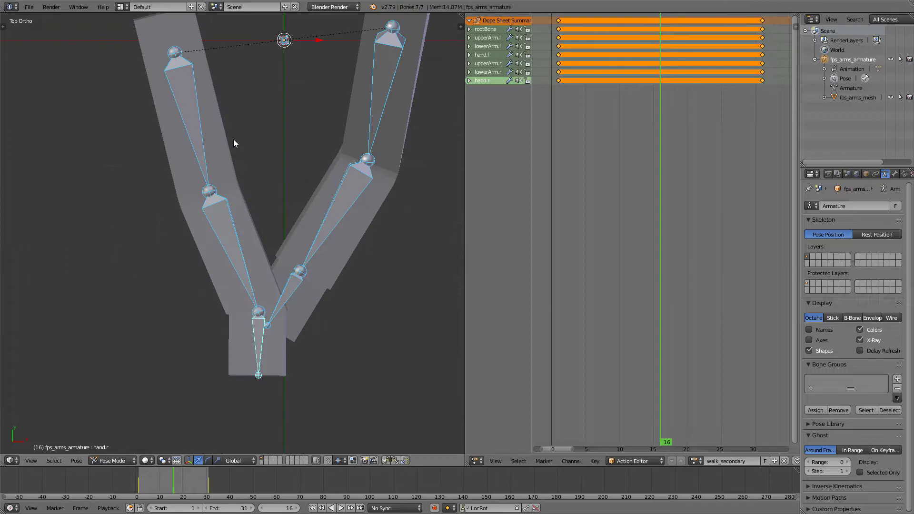
{"action": "scroll", "coordinate": [226, 162], "scroll_direction": "down", "scroll_amount": 2}
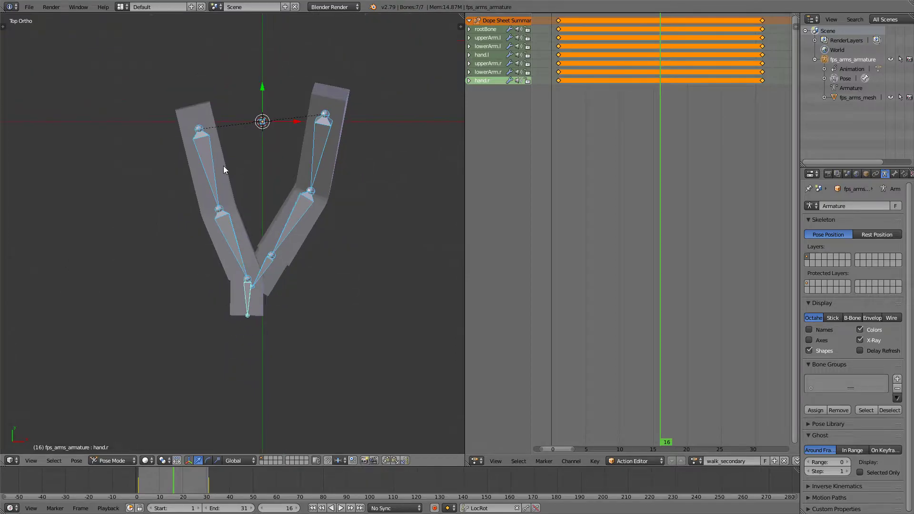
{"action": "right_click", "coordinate": [267, 121]}
{"action": "key", "text": "r"}
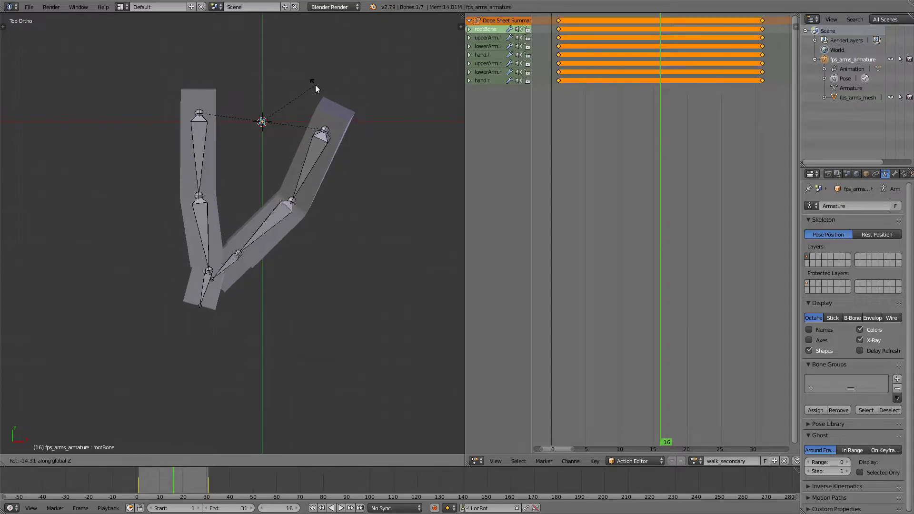
{"action": "left_click", "coordinate": [316, 81]}
Step: In front view, rotate the right hand to a new angle
{"action": "key", "text": "KP_1"}
{"action": "scroll", "coordinate": [329, 83], "scroll_direction": "up", "scroll_amount": 6}
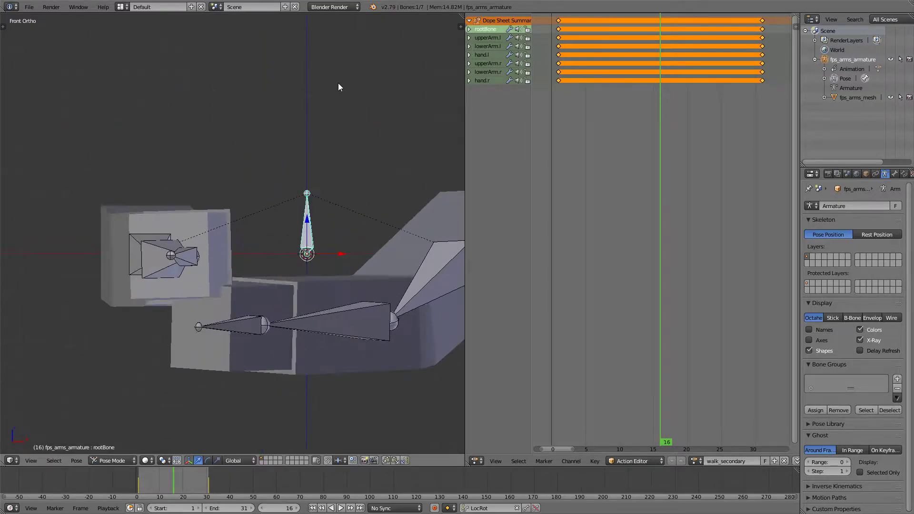
{"action": "right_click", "coordinate": [191, 260]}
{"action": "key", "text": "r"}
{"action": "key", "text": "z"}
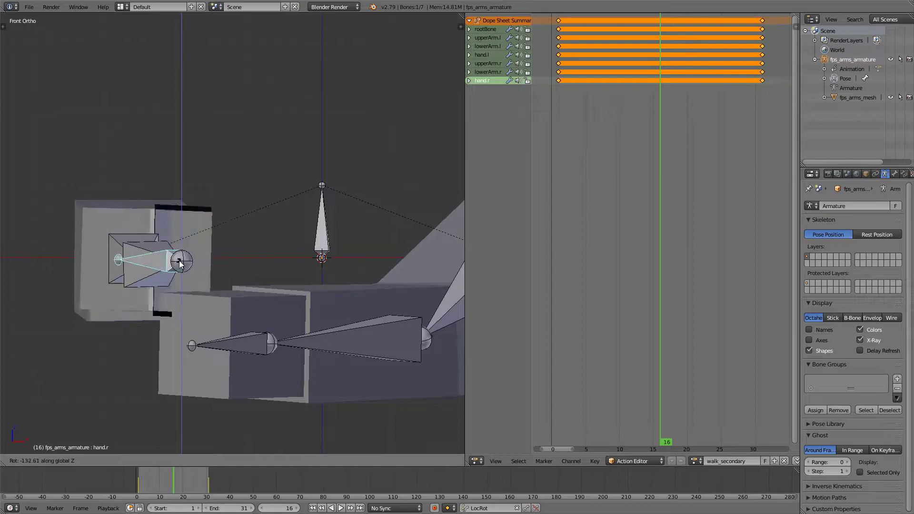
{"action": "right_click", "coordinate": [340, 165]}
{"action": "key", "text": "r"}
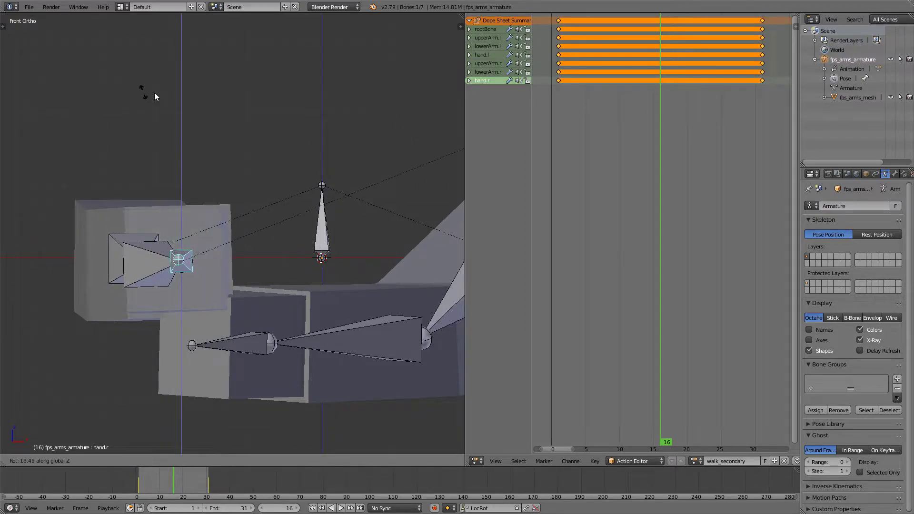
{"action": "left_click", "coordinate": [182, 97]}
{"action": "key", "text": "r"}
{"action": "key", "text": "z"}
{"action": "right_click", "coordinate": [184, 91]}
Step: Key location and rotation on all bones at frame 16 and play the walk animation
{"action": "key", "text": "a"}
{"action": "key", "text": "a"}
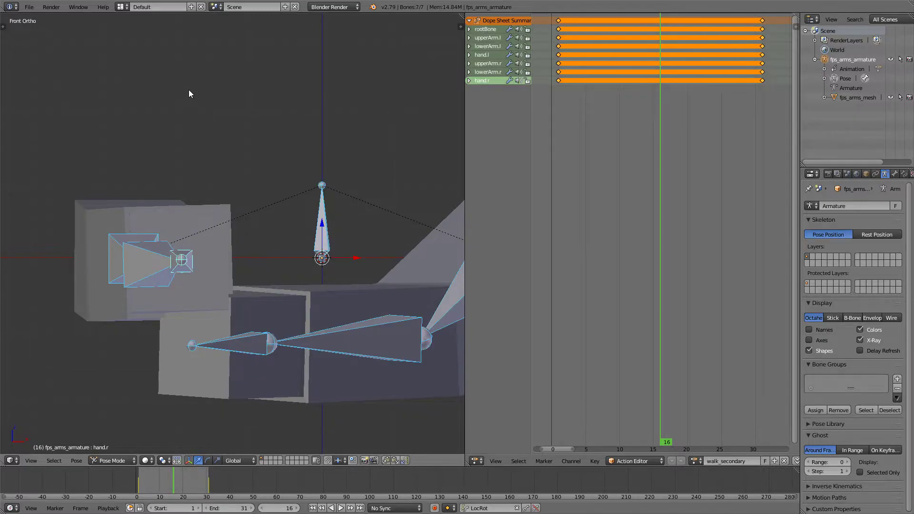
{"action": "key", "text": "i"}
{"action": "left_click", "coordinate": [559, 59]}
{"action": "key", "text": "alt+a"}
{"action": "middle_click_drag", "start_coordinate": [224, 95], "coordinate": [253, 202]}
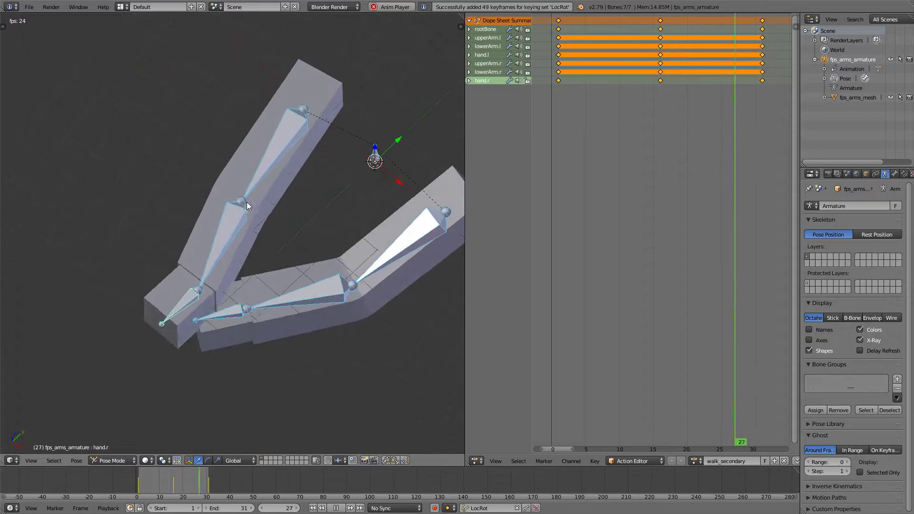
Step: Stop playback, return to frame 1 and adjust the rotation in top view
{"action": "key", "text": "alt+a"}
{"action": "left_click", "coordinate": [561, 93]}
{"action": "key", "text": "KP_7"}
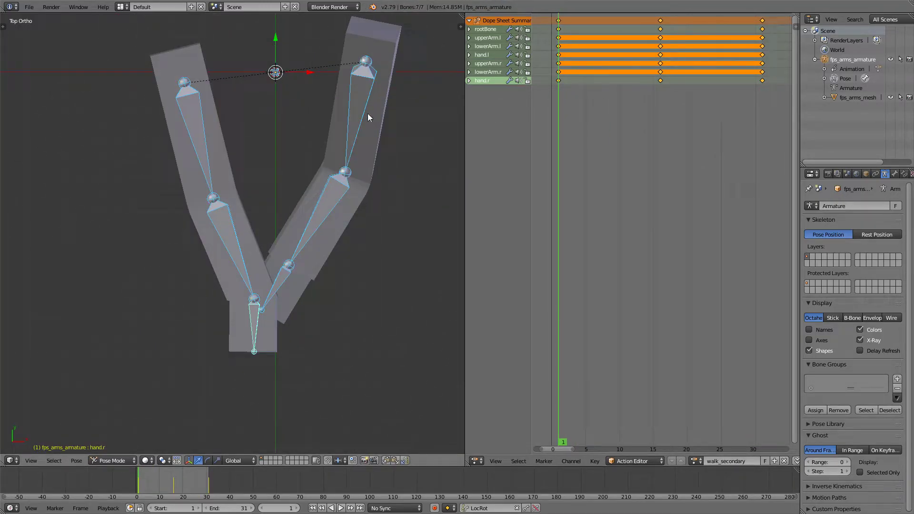
{"action": "key", "text": "r"}
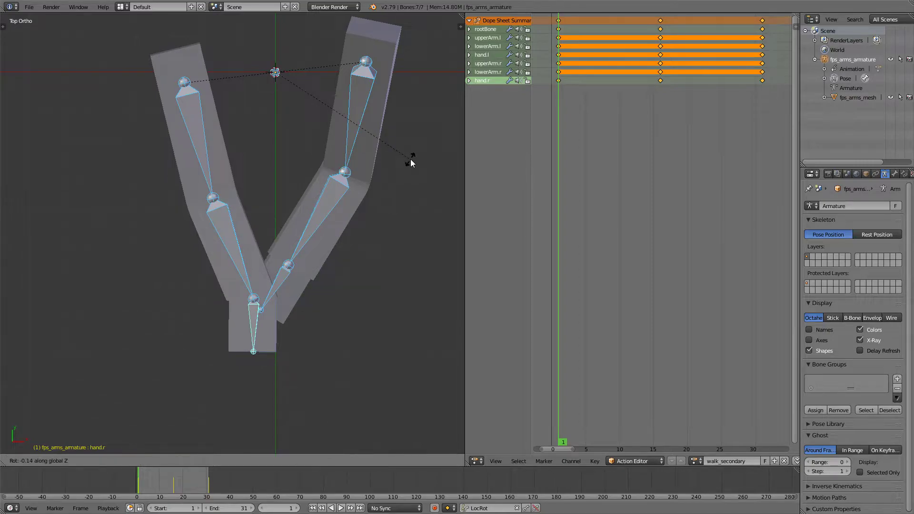
{"action": "left_click", "coordinate": [410, 165]}
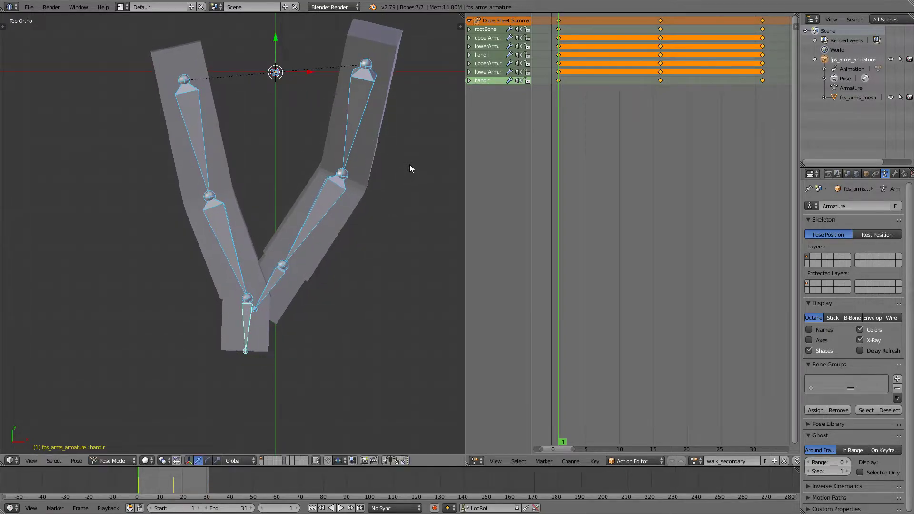
Step: Select hand.r alone and rotate it slightly in front view
{"action": "right_click", "coordinate": [250, 325]}
{"action": "key", "text": "KP_1"}
{"action": "scroll", "coordinate": [249, 324], "scroll_direction": "up", "scroll_amount": 4}
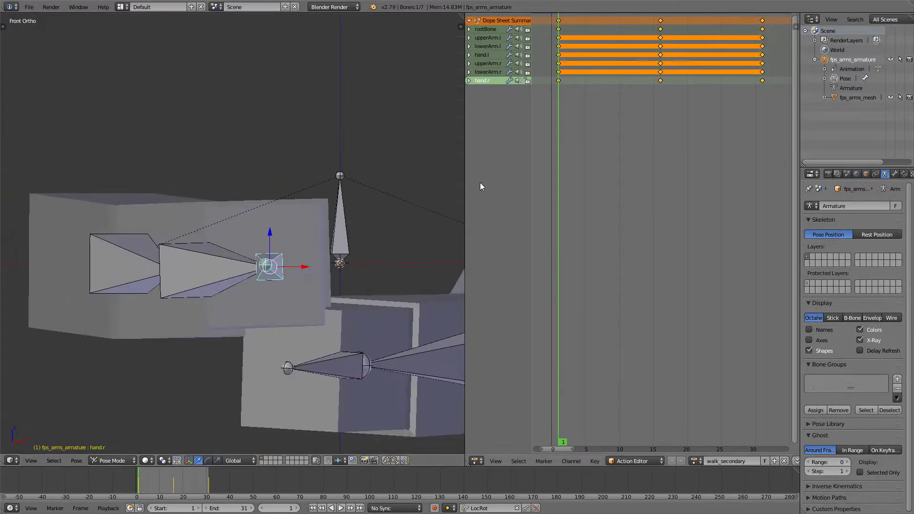
{"action": "key", "text": "z"}
{"action": "key", "text": "z"}
{"action": "key", "text": "r"}
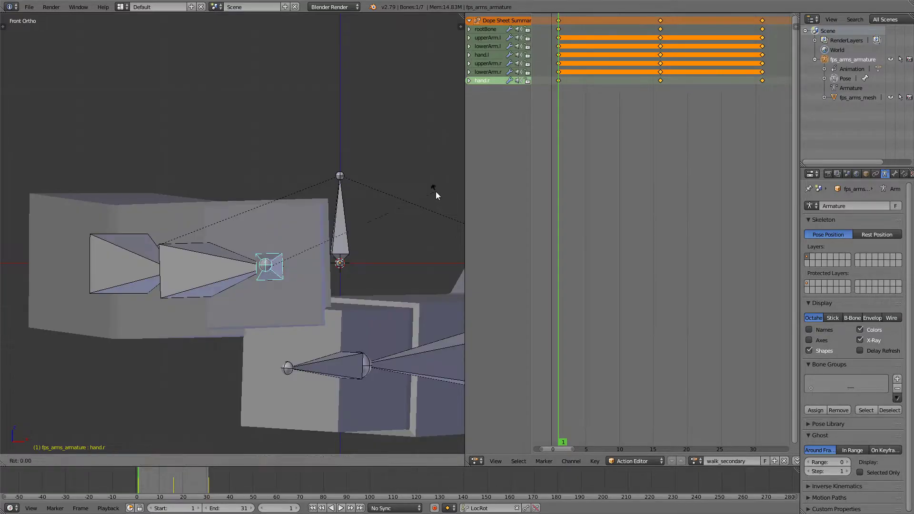
{"action": "key", "text": "z"}
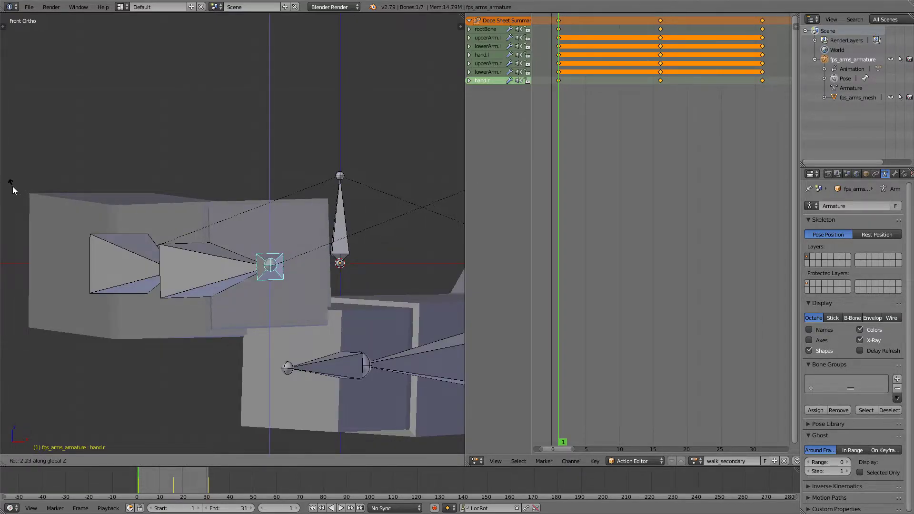
{"action": "left_click", "coordinate": [20, 181]}
Step: Select all bones, copy the frame-1 pose and go to frame 31
{"action": "key", "text": "a"}
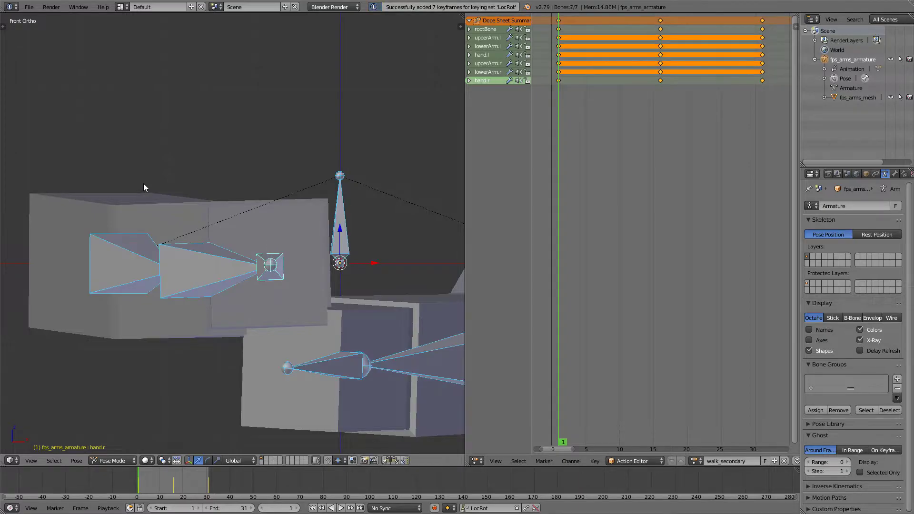
{"action": "key", "text": "ctrl+c"}
{"action": "left_click", "coordinate": [762, 79]}
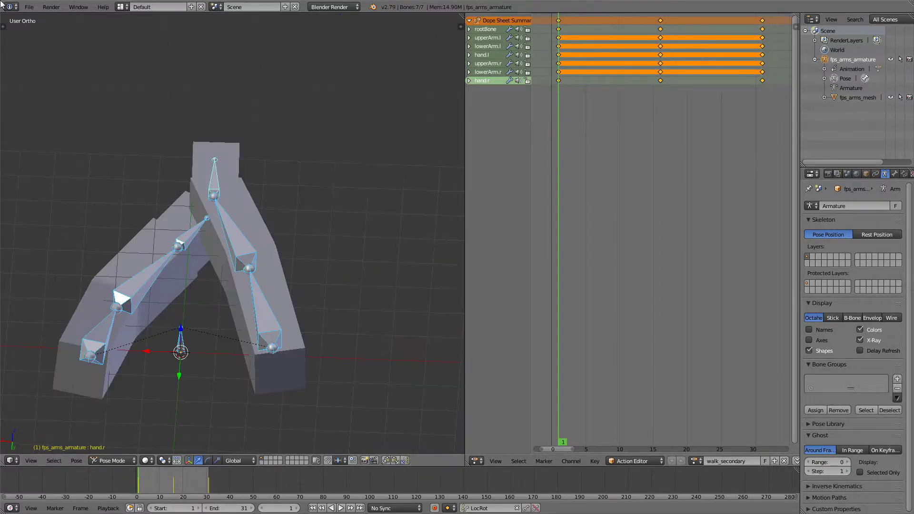
Step: Save the file as fps_arms_walk_secondary.blend
{"action": "left_click", "coordinate": [29, 7]}
{"action": "left_click", "coordinate": [43, 94]}
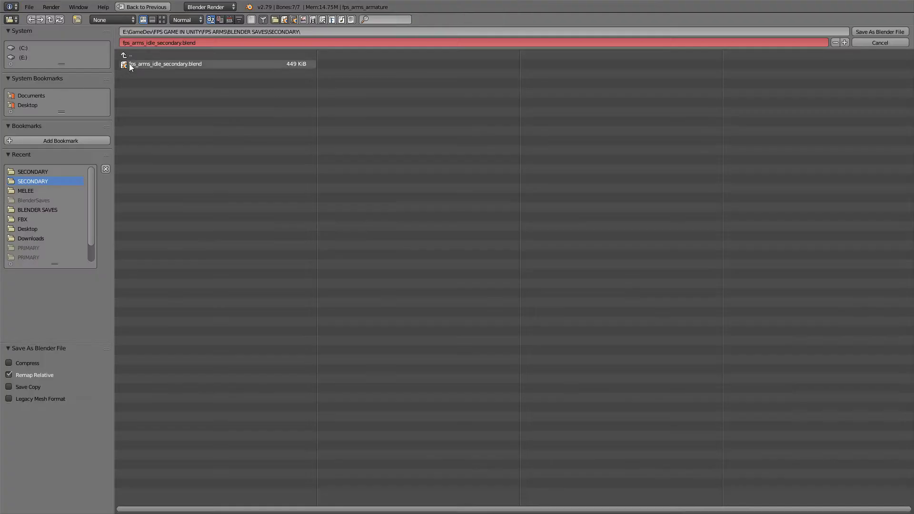
{"action": "left_click", "coordinate": [156, 43]}
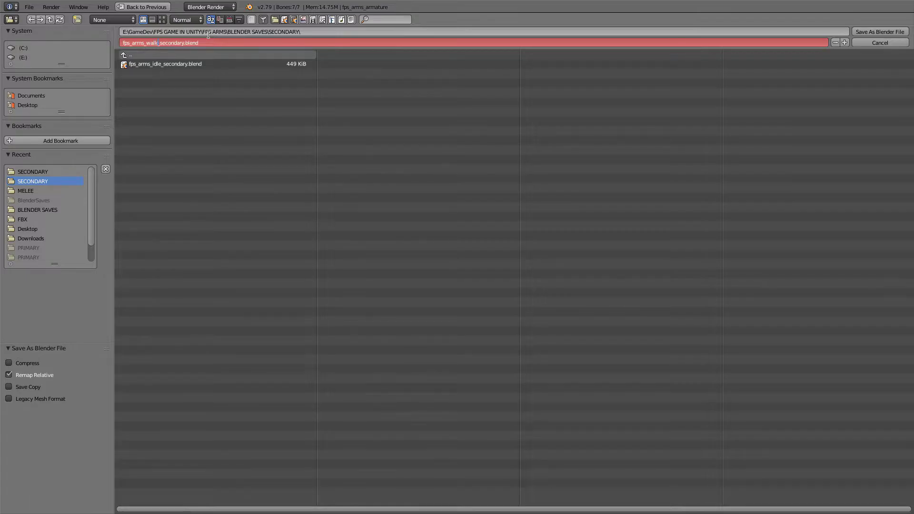
{"action": "key", "text": "Return"}
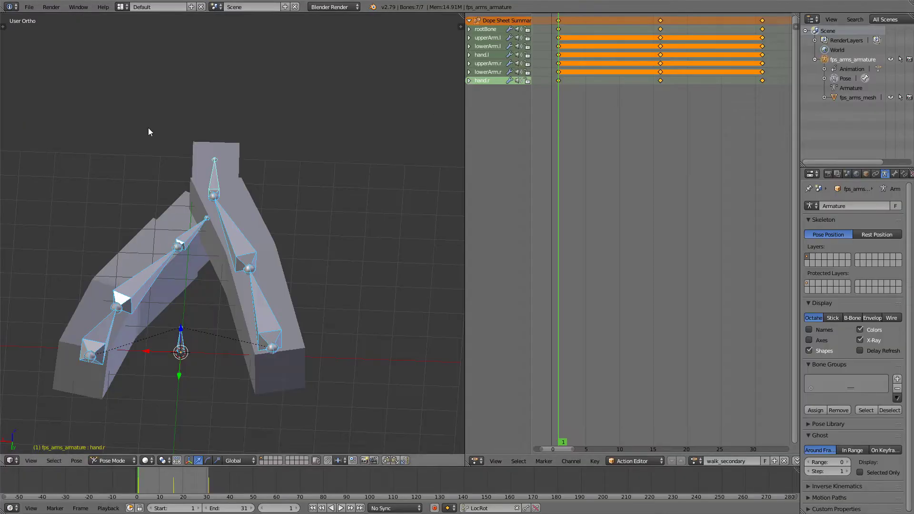
Step: In Object Mode, export the walk animation as fps_arms_walk_secondary.fbx
{"action": "key", "text": "ctrl+Tab"}
{"action": "left_click", "coordinate": [29, 7]}
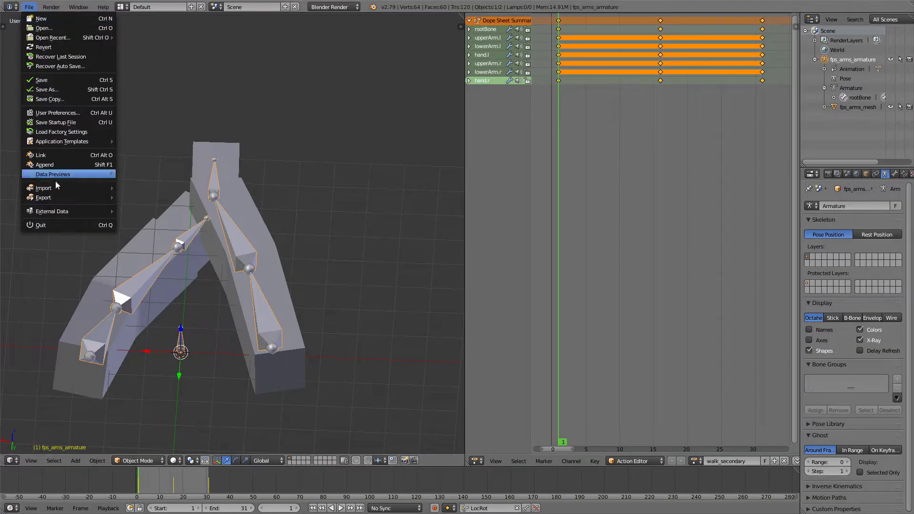
{"action": "mouse_move", "coordinate": [104, 204]}
{"action": "left_click", "coordinate": [143, 225]}
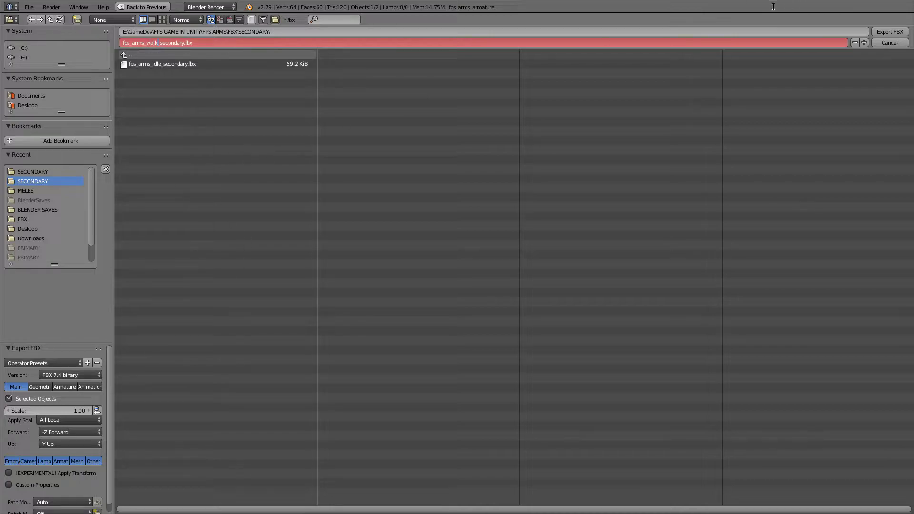
{"action": "left_click", "coordinate": [889, 32]}
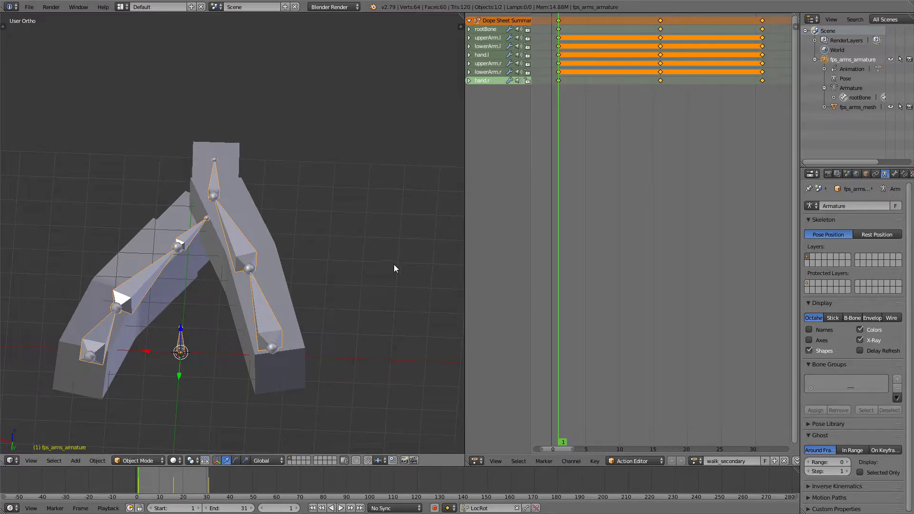
Step: Rename the action from walk_secondary to sprint_secondary
{"action": "left_click", "coordinate": [721, 461]}
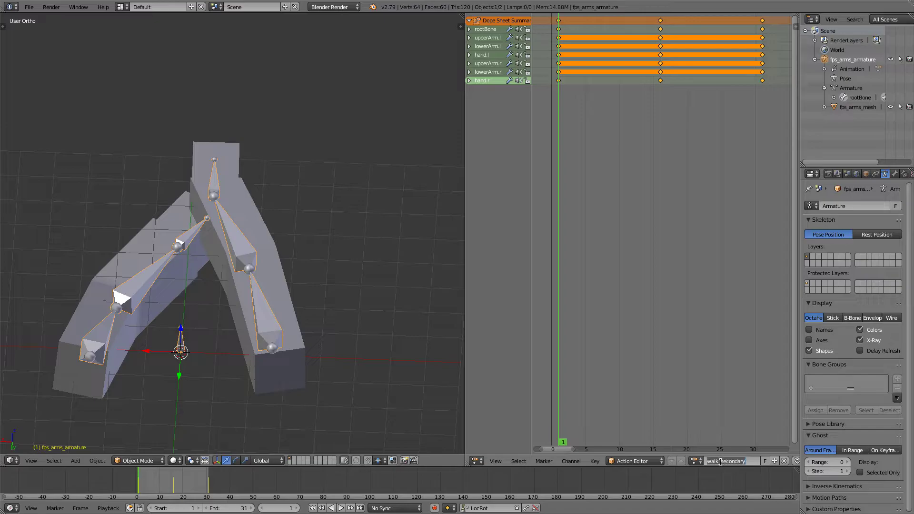
{"action": "left_click_drag", "start_coordinate": [720, 462], "coordinate": [675, 462]}
{"action": "type", "text": "sprint"}
{"action": "key", "text": "Return"}
Step: In Pose Mode, tilt rootBone downward about the X axis in the right-side view
{"action": "middle_click_drag", "start_coordinate": [316, 190], "coordinate": [242, 352]}
{"action": "key", "text": "ctrl+Tab"}
{"action": "right_click", "coordinate": [239, 336]}
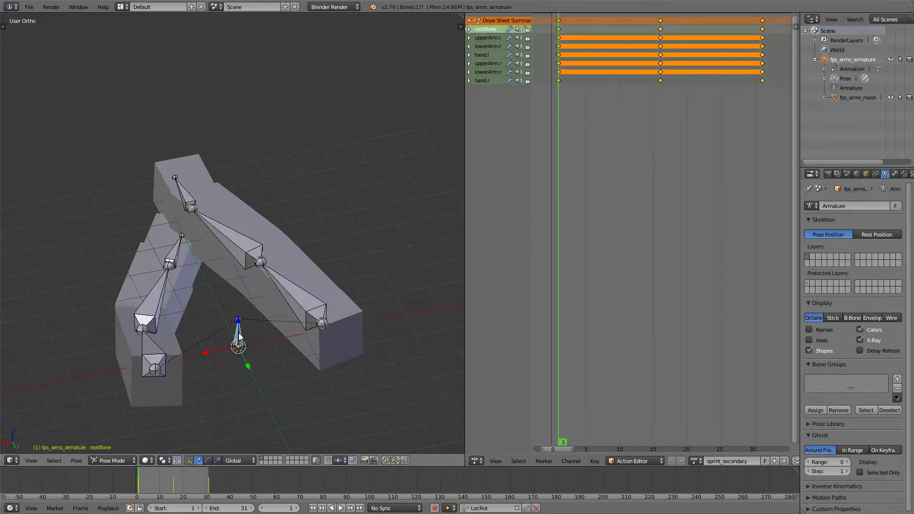
{"action": "key", "text": "KP_3"}
{"action": "scroll", "coordinate": [239, 333], "scroll_direction": "up", "scroll_amount": 2}
{"action": "middle_click_drag", "start_coordinate": [270, 303], "coordinate": [160, 253], "text": "shift"}
{"action": "scroll", "coordinate": [191, 224], "scroll_direction": "down", "scroll_amount": 1}
{"action": "key", "text": "r"}
{"action": "key", "text": "x"}
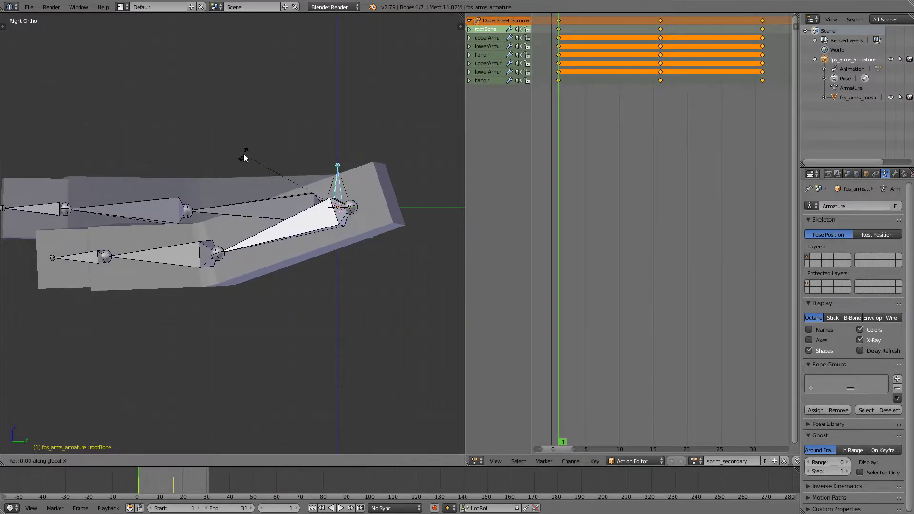
{"action": "left_click", "coordinate": [213, 184]}
Step: Turn rootBone about the Z axis to angle the arms
{"action": "middle_click_drag", "start_coordinate": [221, 182], "coordinate": [267, 170], "text": "shift"}
{"action": "scroll", "coordinate": [281, 170], "scroll_direction": "down", "scroll_amount": 2}
{"action": "middle_click_drag", "start_coordinate": [337, 176], "coordinate": [350, 255]}
{"action": "key", "text": "r"}
{"action": "key", "text": "z"}
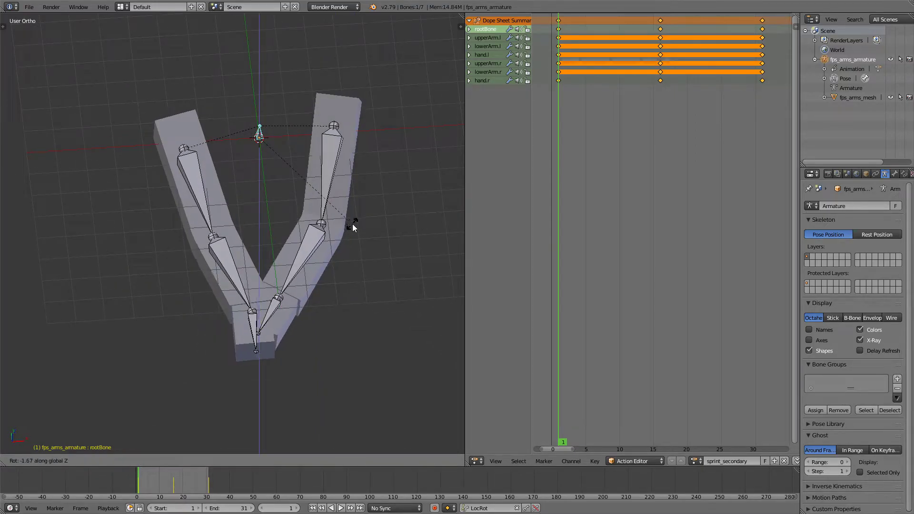
{"action": "left_click", "coordinate": [343, 187]}
{"action": "middle_click_drag", "start_coordinate": [343, 188], "coordinate": [319, 221]}
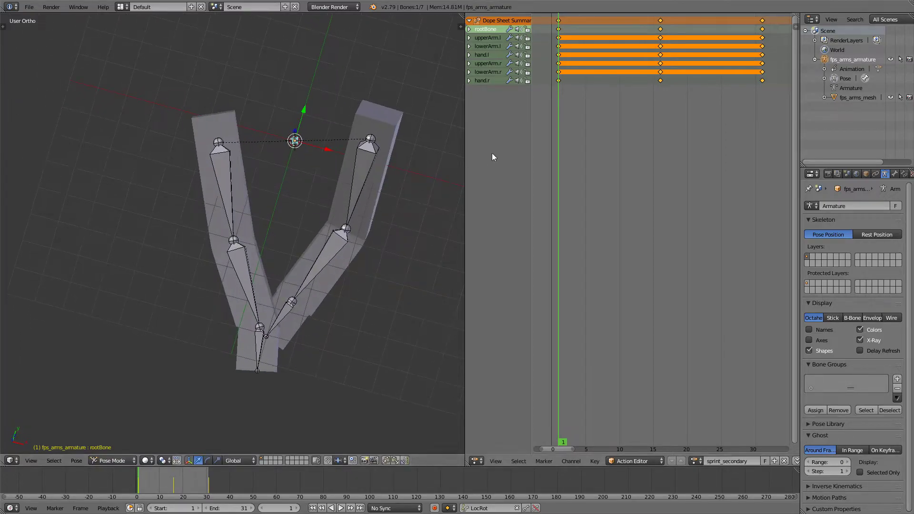
Step: Key all bones at frame 1, paste and key the same pose at frame 31, then play
{"action": "key", "text": "a"}
{"action": "key", "text": "a"}
{"action": "key", "text": "i"}
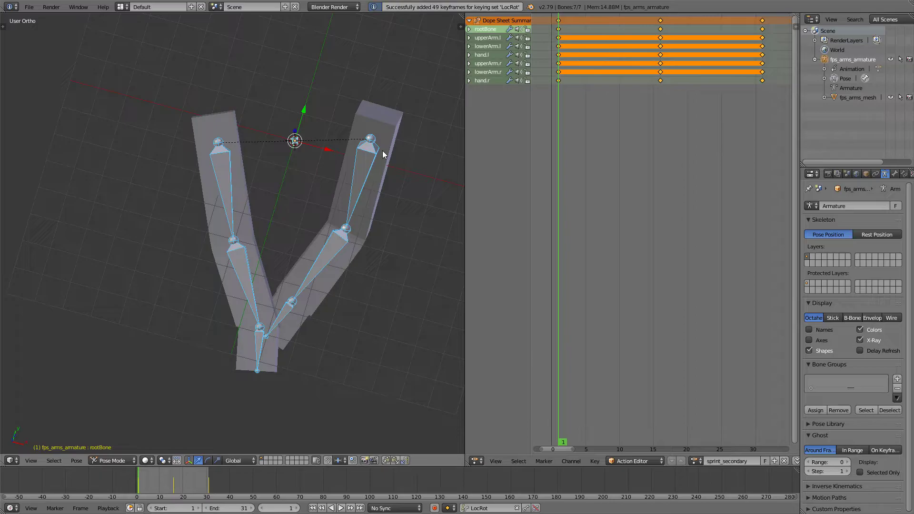
{"action": "key", "text": "ctrl+c"}
{"action": "left_click", "coordinate": [763, 73]}
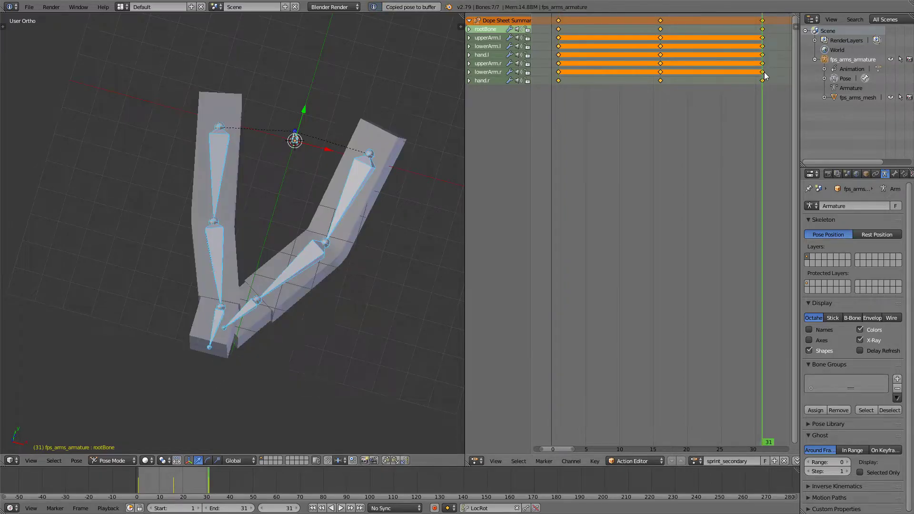
{"action": "key", "text": "ctrl+v"}
{"action": "key", "text": "i"}
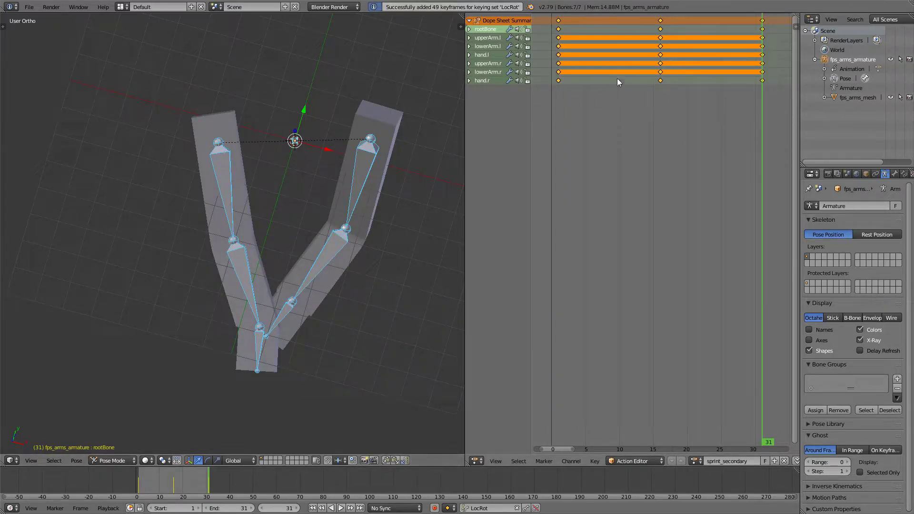
{"action": "key", "text": "shift+Left"}
{"action": "key", "text": "alt+a"}
{"action": "key", "text": "alt+a"}
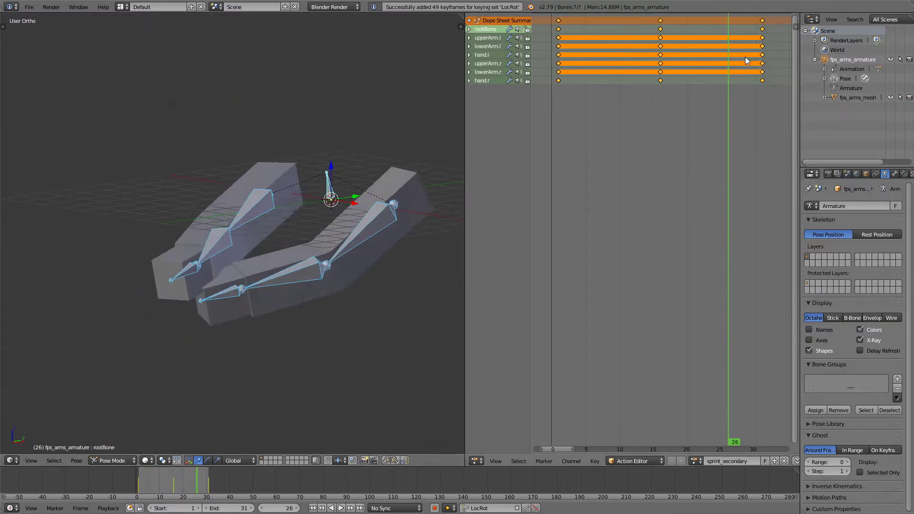
Step: At frame 16, rotate rootBone in right-side view and key all bones
{"action": "left_click", "coordinate": [662, 50]}
{"action": "key", "text": "KP_3"}
{"action": "key", "text": "KP_3"}
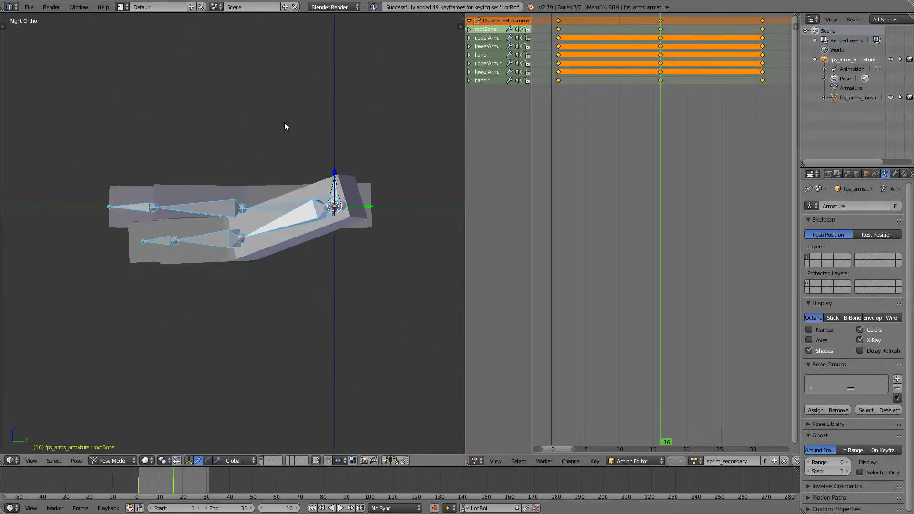
{"action": "key", "text": "r"}
{"action": "left_click", "coordinate": [238, 131]}
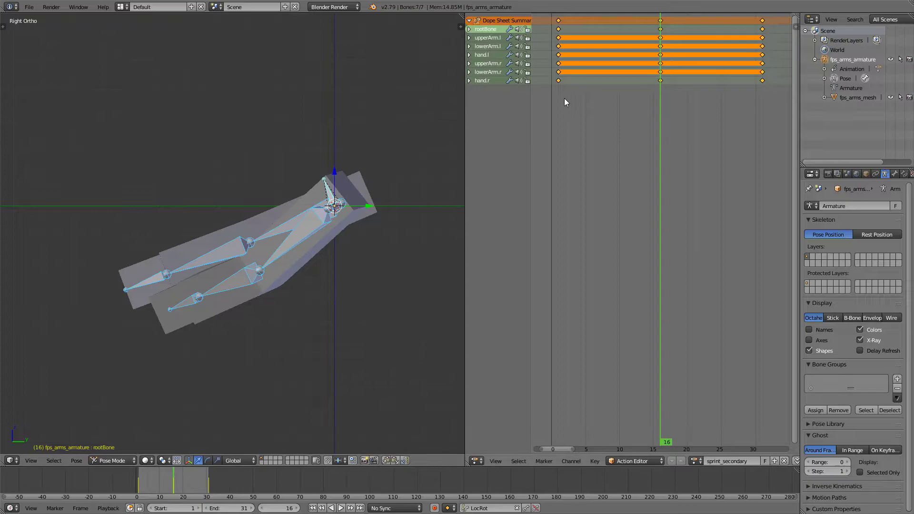
{"action": "key", "text": "i"}
Step: Turn rootBone about the Z axis and re-key all bones at frame 16
{"action": "left_click_drag", "start_coordinate": [565, 98], "coordinate": [661, 96]}
{"action": "middle_click_drag", "start_coordinate": [228, 140], "coordinate": [336, 165]}
{"action": "key", "text": "r"}
{"action": "key", "text": "z"}
{"action": "left_click", "coordinate": [323, 213]}
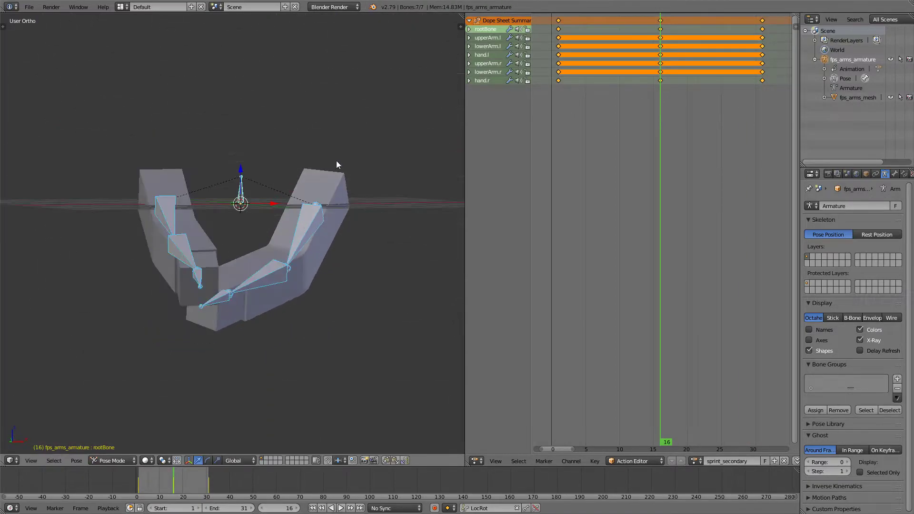
{"action": "scroll", "coordinate": [200, 274], "scroll_direction": "up", "scroll_amount": 3}
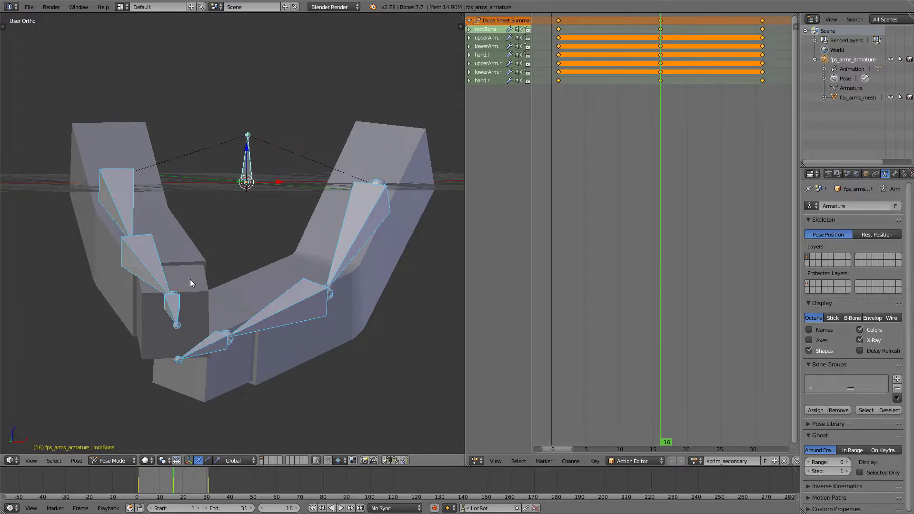
{"action": "key", "text": "i"}
Step: Preview the sprint animation from frame 1, then stop playback
{"action": "left_click", "coordinate": [559, 89]}
{"action": "key", "text": "alt+a"}
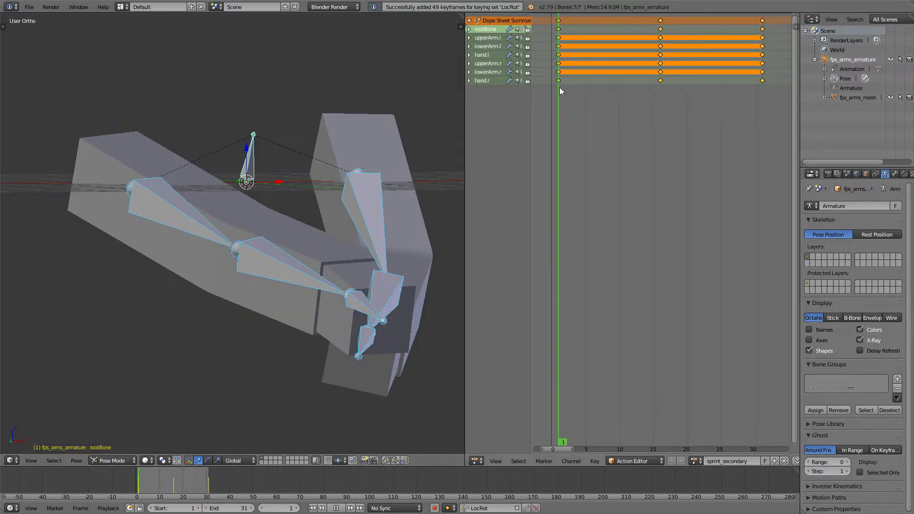
{"action": "key", "text": "alt+a"}
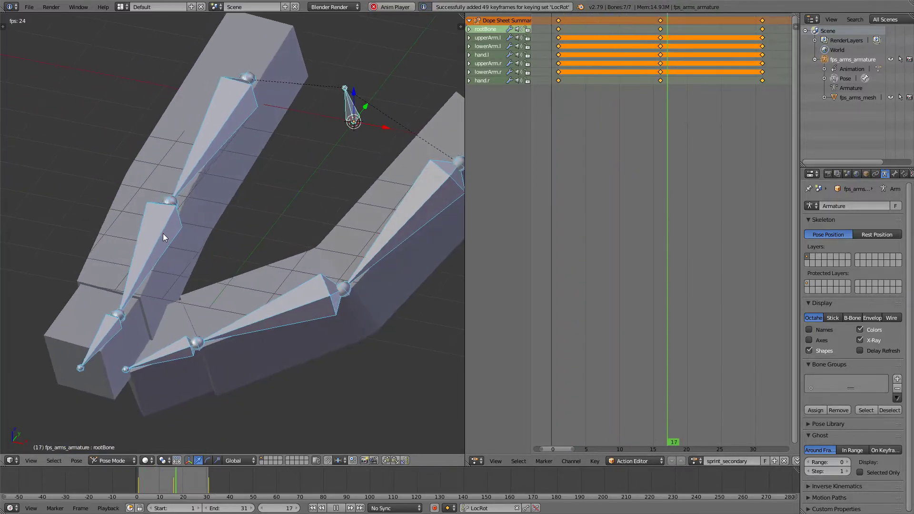
{"action": "middle_click_drag", "start_coordinate": [270, 251], "coordinate": [244, 228]}
{"action": "key", "text": "alt+a"}
Step: Save the file as fps_arms_sprint_secondary.blend in the SECONDARY folder
{"action": "left_click", "coordinate": [560, 107]}
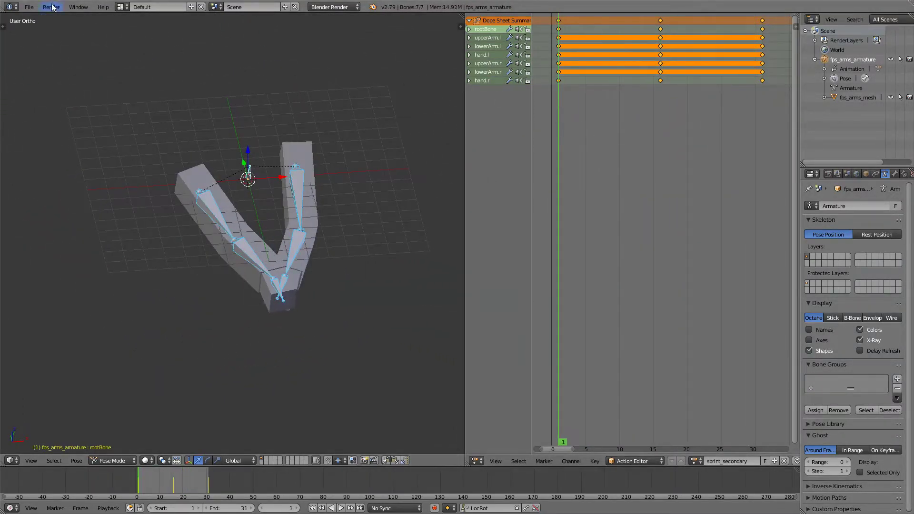
{"action": "left_click", "coordinate": [29, 7]}
{"action": "left_click", "coordinate": [48, 90]}
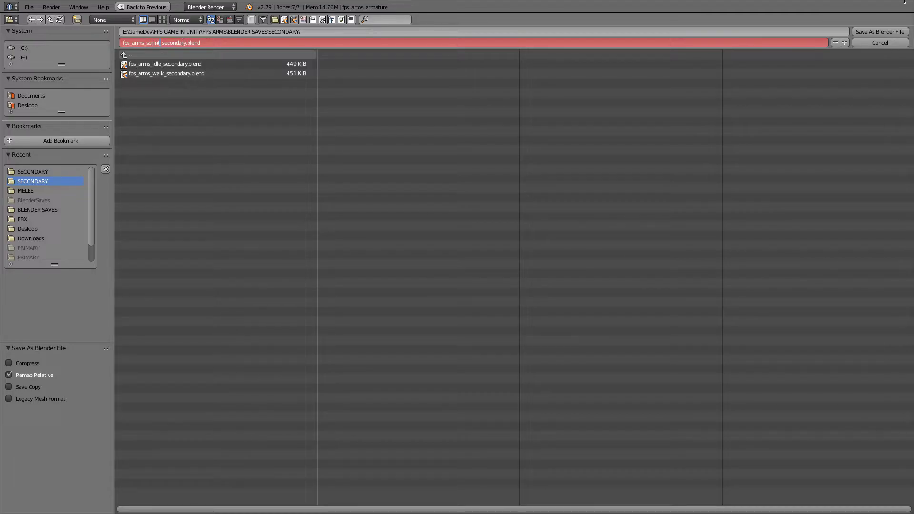
{"action": "left_click", "coordinate": [898, 32]}
Step: Orbit the view so the rig stands as an upright V
{"action": "left_click", "coordinate": [29, 6]}
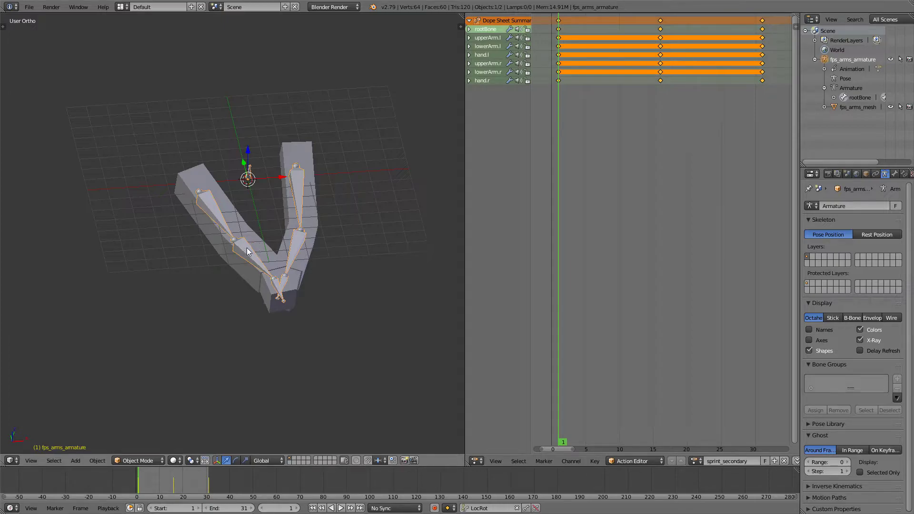
{"action": "middle_click_drag", "start_coordinate": [245, 249], "coordinate": [303, 229]}
{"action": "scroll", "coordinate": [232, 233], "scroll_direction": "up", "scroll_amount": 3}
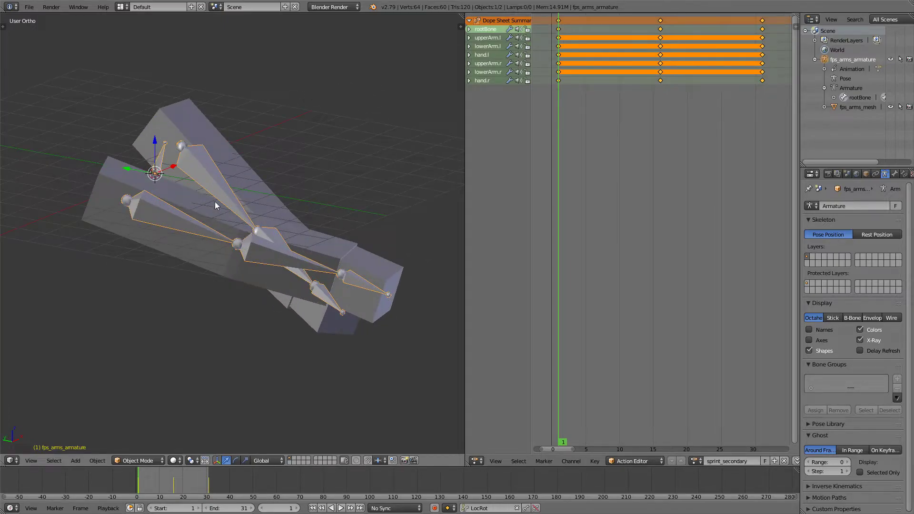
{"action": "middle_click_drag", "start_coordinate": [342, 215], "coordinate": [296, 191]}
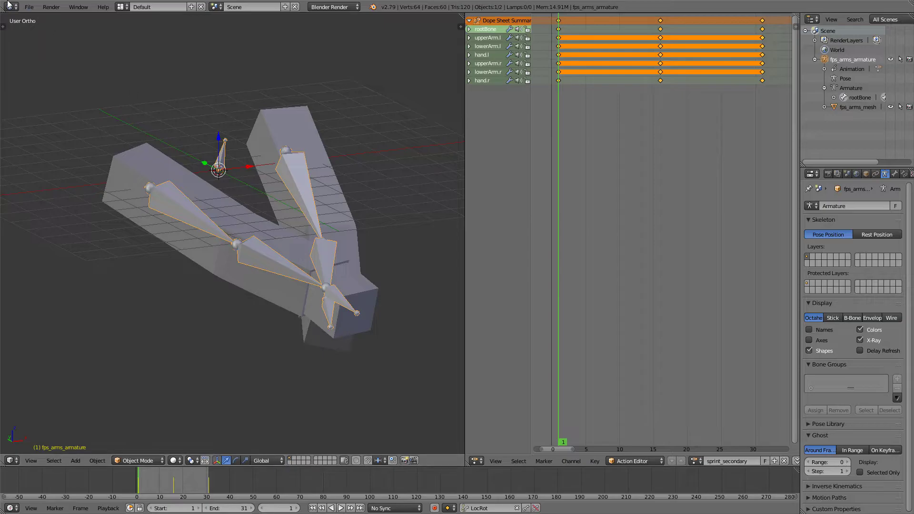
Step: Open fps_arms_idle_secondary.blend from the saved files
{"action": "left_click", "coordinate": [29, 7]}
{"action": "left_click", "coordinate": [44, 27]}
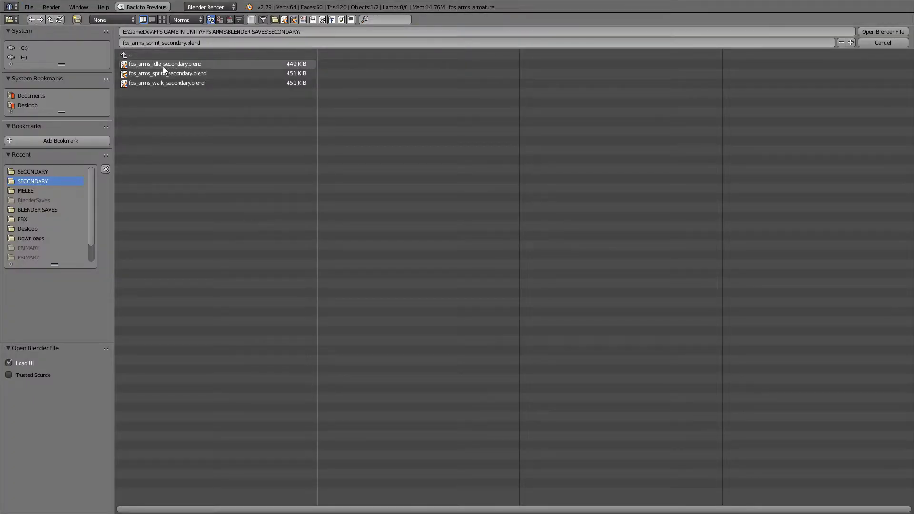
{"action": "double_click", "coordinate": [173, 64]}
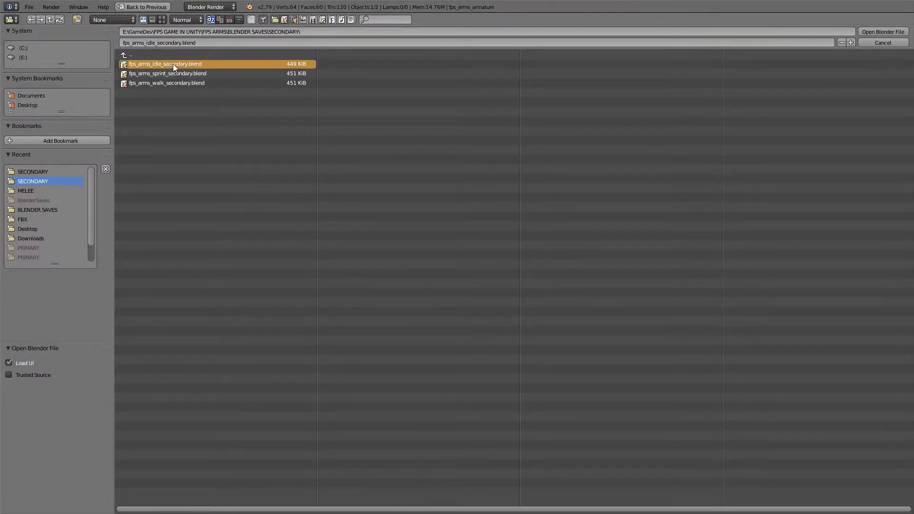
{"action": "mouse_move", "coordinate": [317, 215]}
{"action": "middle_mouse_down"}
{"action": "mouse_move", "coordinate": [262, 216]}
{"action": "mouse_move", "coordinate": [310, 212]}
{"action": "middle_mouse_up"}
Step: Delete the middle column of keyframes and preview the animation
{"action": "right_click", "coordinate": [660, 22]}
{"action": "key", "text": "x"}
{"action": "left_click", "coordinate": [659, 21]}
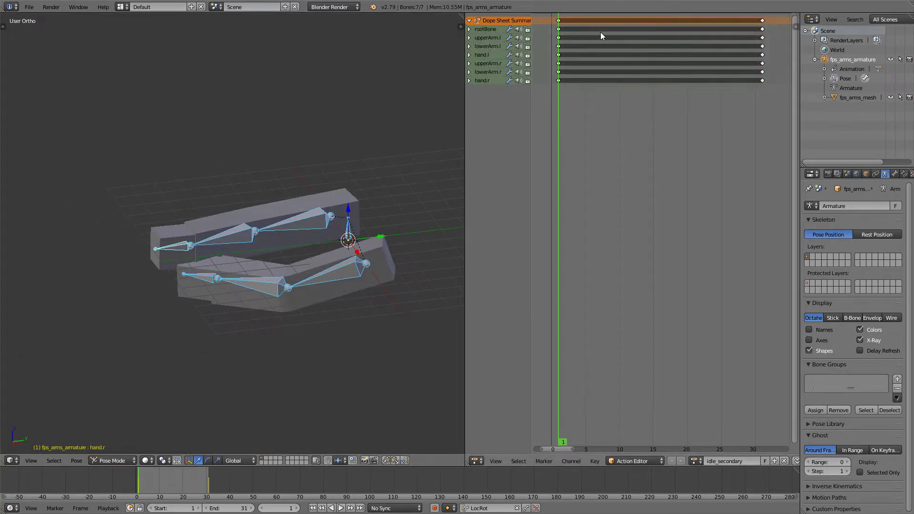
{"action": "key", "text": "alt+a"}
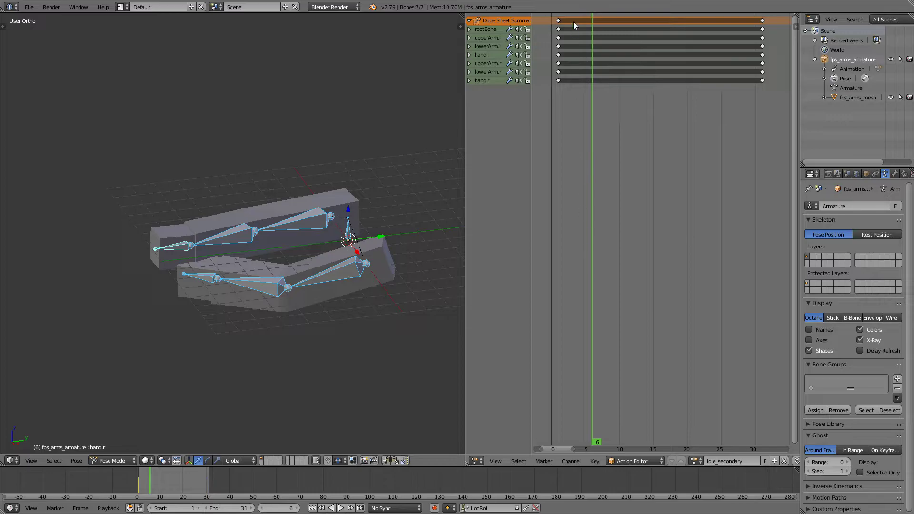
Step: In side view, tilt rootBone and rotate both lower arms upward at frame 6
{"action": "key", "text": "KP_3"}
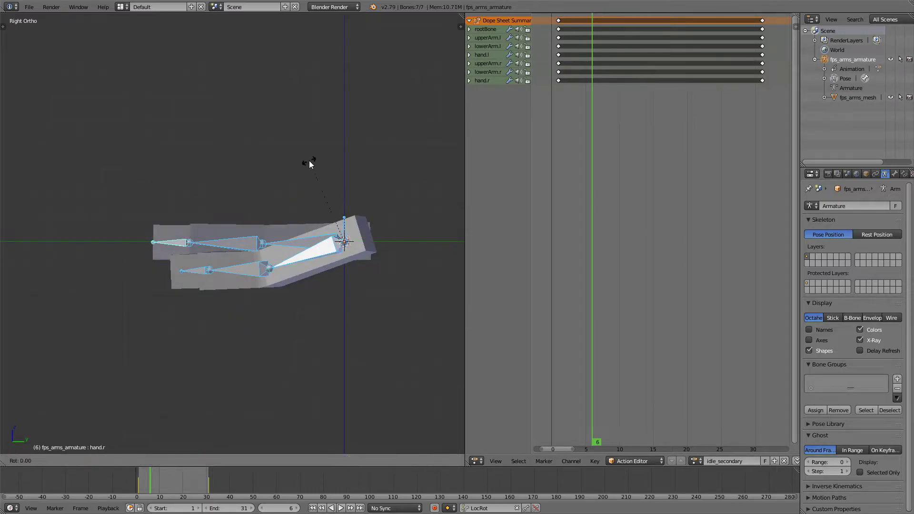
{"action": "right_click", "coordinate": [343, 229]}
{"action": "key", "text": "r"}
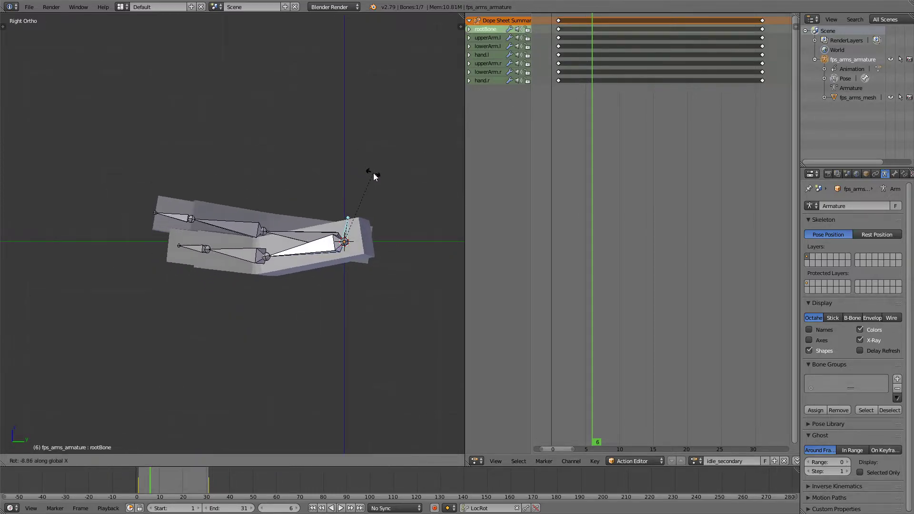
{"action": "left_click", "coordinate": [370, 175]}
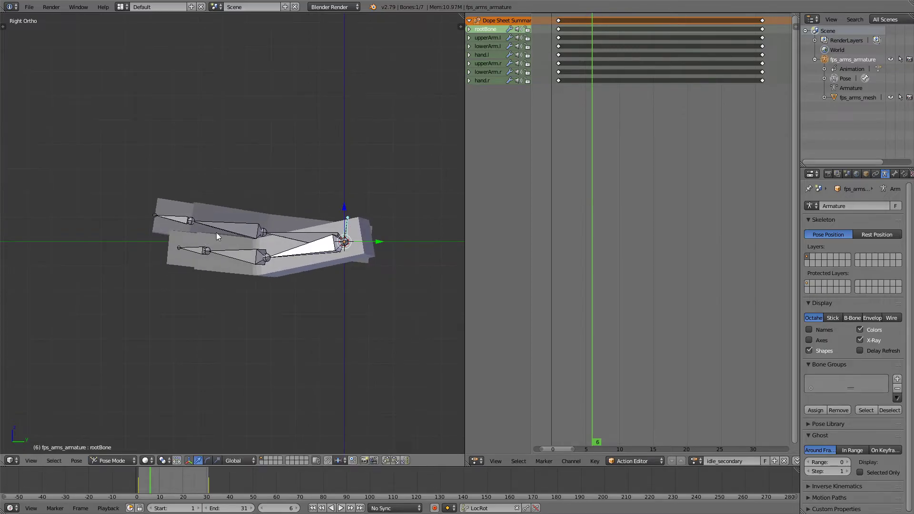
{"action": "right_click", "coordinate": [220, 232]}
{"action": "right_click", "coordinate": [236, 252], "text": "shift"}
{"action": "key", "text": "r"}
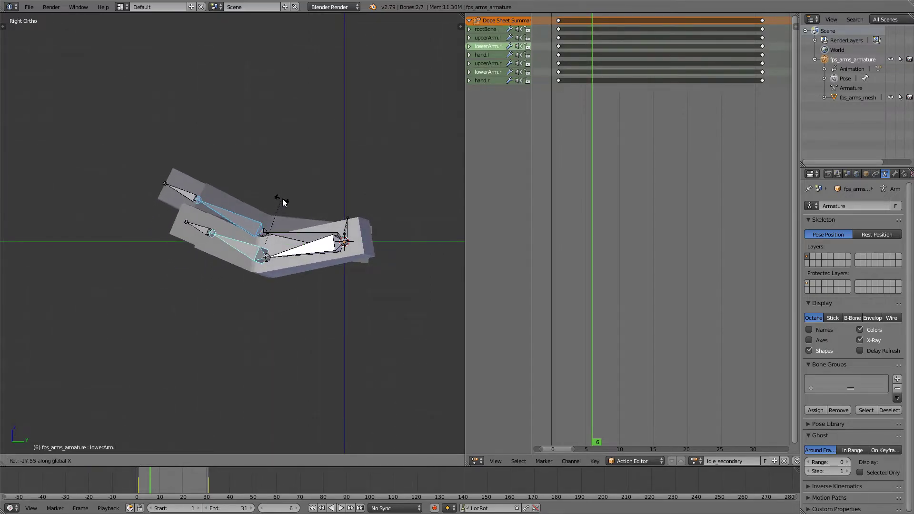
{"action": "left_click", "coordinate": [284, 200]}
Step: Keyframe all bones at frame 6 and preview the new pose
{"action": "key", "text": "a"}
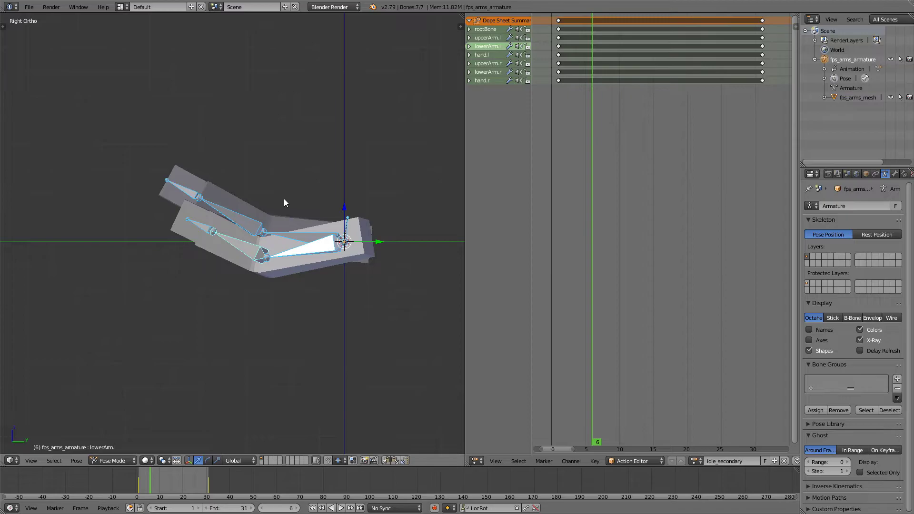
{"action": "key", "text": "i"}
{"action": "key", "text": "alt+a"}
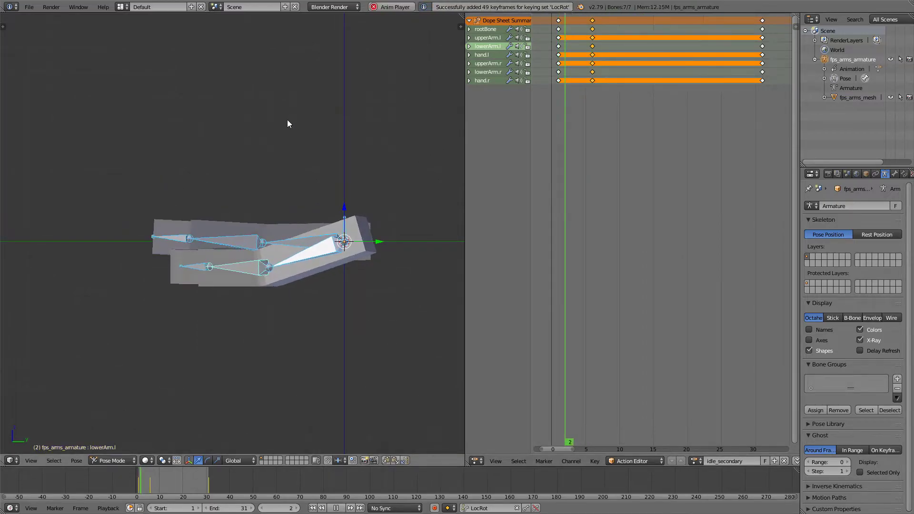
{"action": "middle_click_drag", "start_coordinate": [287, 120], "coordinate": [206, 176]}
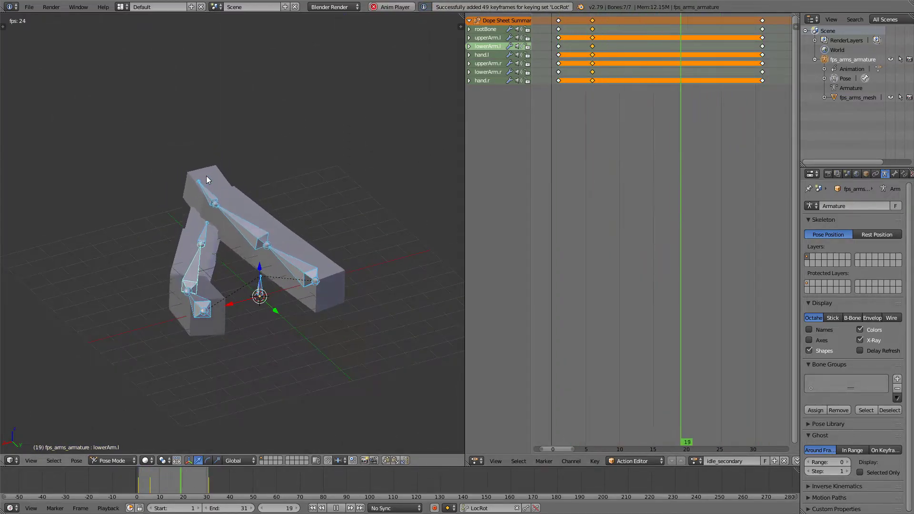
Step: Move the final keyframes to frame 11 and play the shortened animation
{"action": "key", "text": "Escape"}
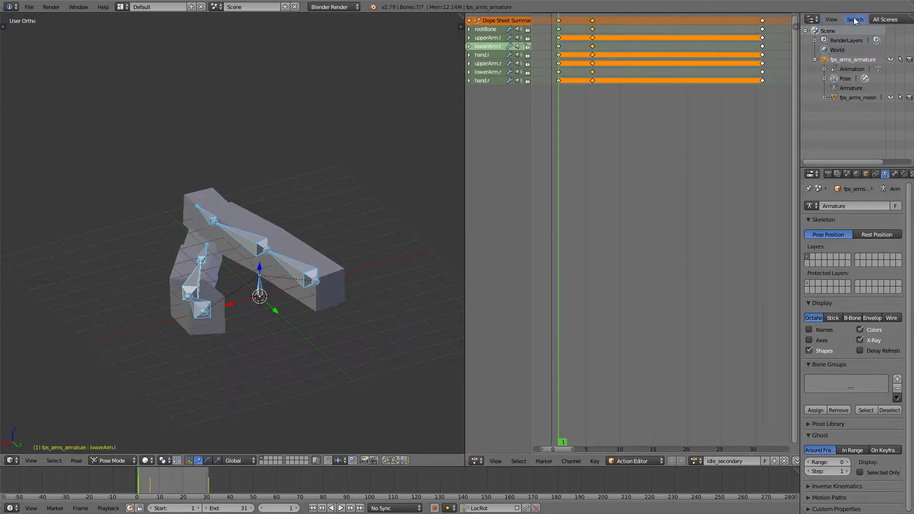
{"action": "right_click", "coordinate": [762, 22]}
{"action": "key", "text": "g"}
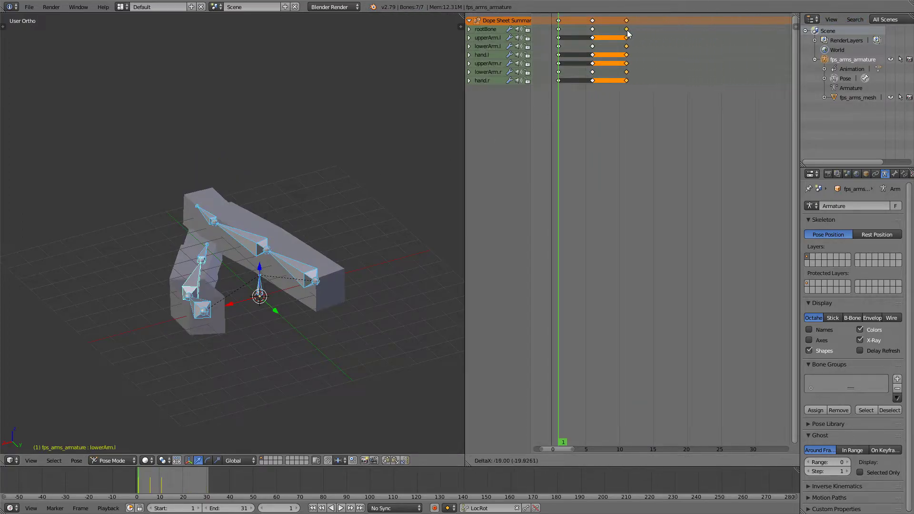
{"action": "left_click", "coordinate": [628, 30]}
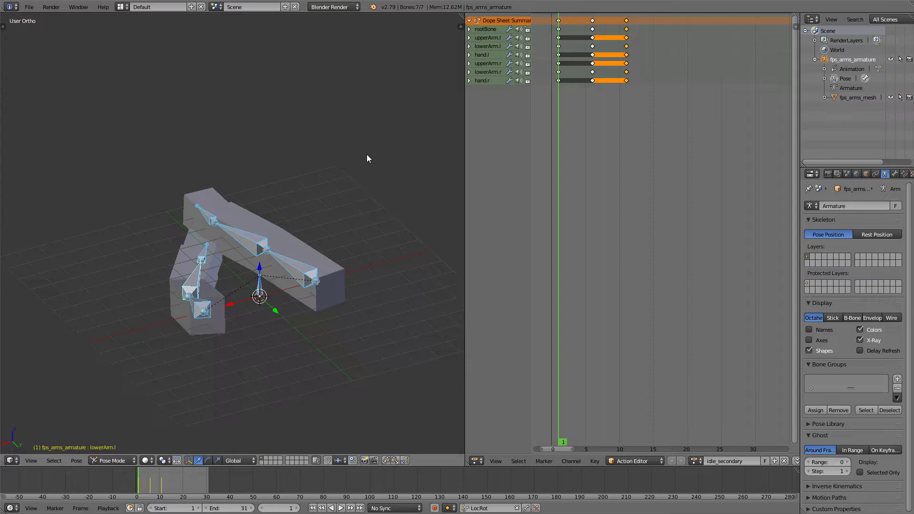
{"action": "key", "text": "alt+a"}
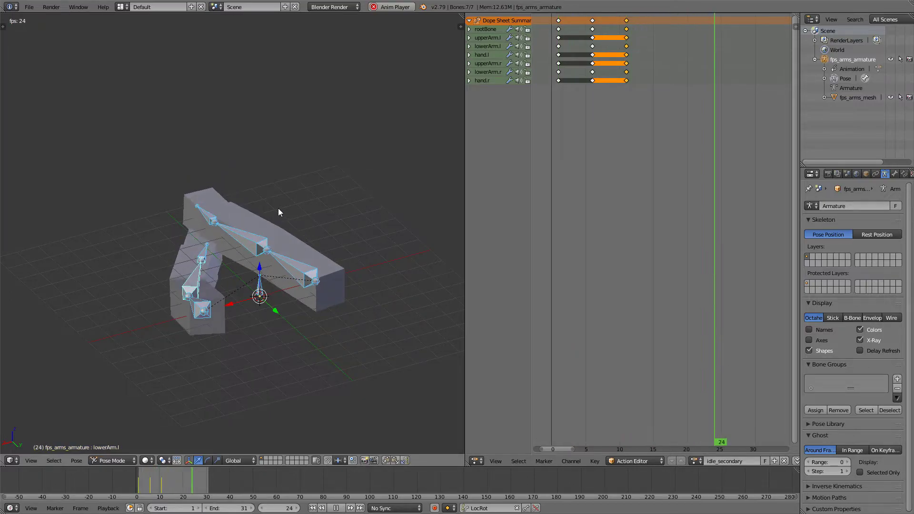
{"action": "middle_click_drag", "start_coordinate": [279, 210], "coordinate": [313, 179]}
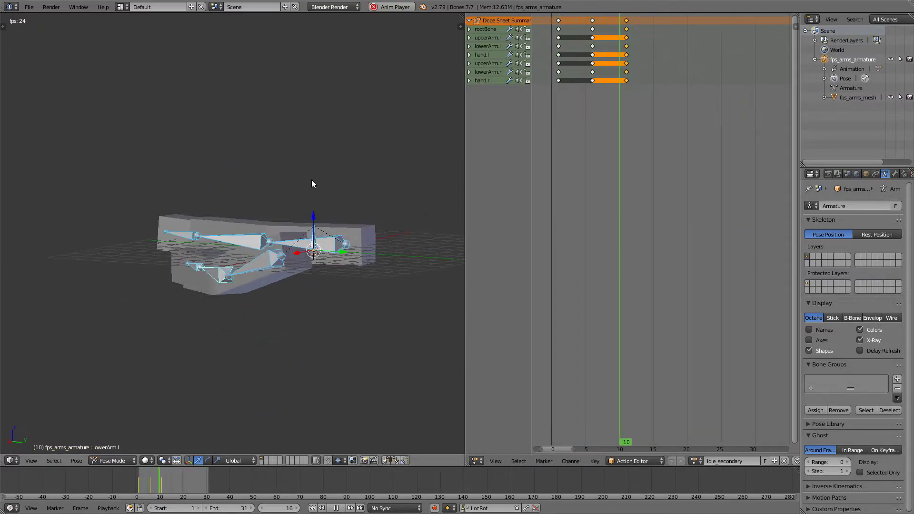
{"action": "key", "text": "alt+a"}
Step: At frame 6, tilt rootBone up, keyframe it and preview
{"action": "left_click", "coordinate": [594, 76]}
{"action": "right_click", "coordinate": [315, 244]}
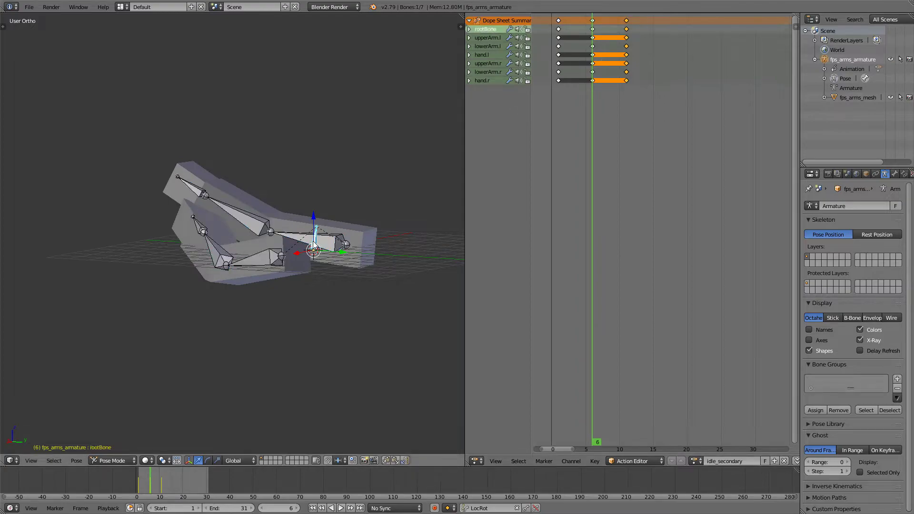
{"action": "key", "text": "r"}
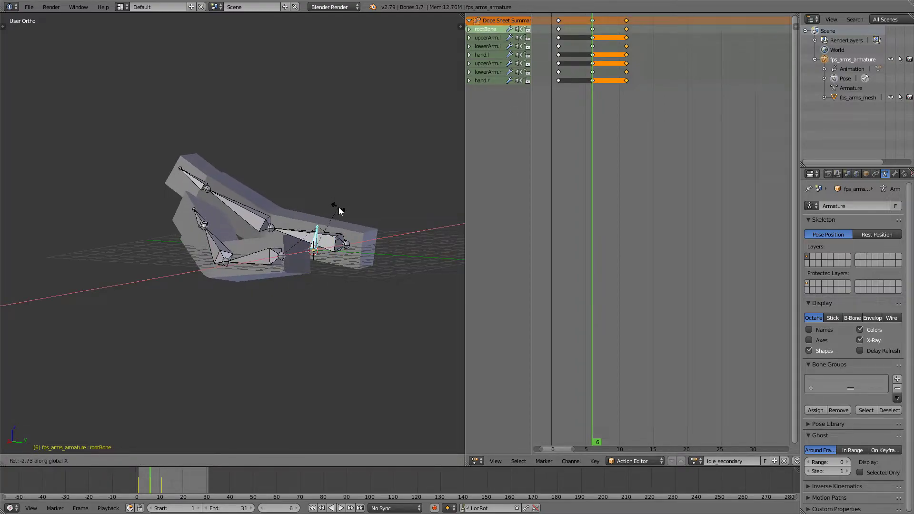
{"action": "left_click", "coordinate": [338, 208]}
{"action": "key", "text": "i"}
{"action": "key", "text": "alt+a"}
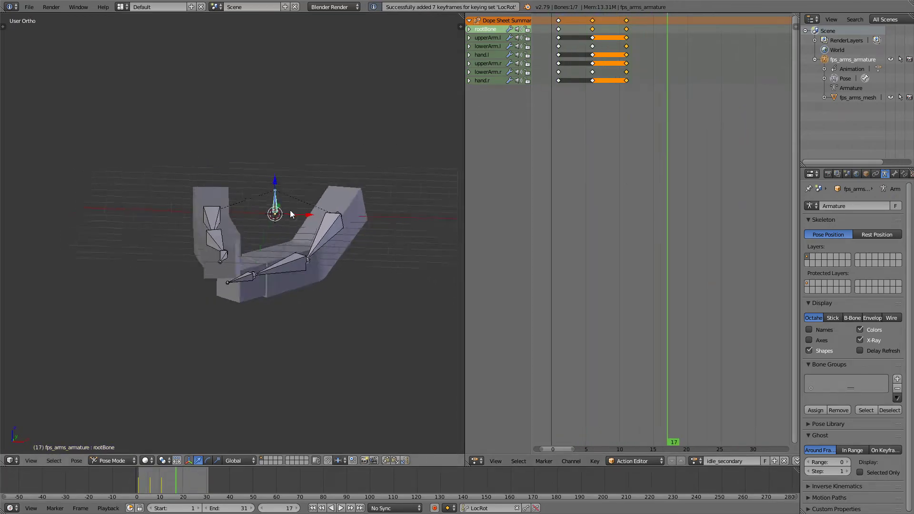
Step: Rename the action for the jump and save the scene as a new jump .blend file
{"action": "key", "text": "alt+a"}
{"action": "double_click", "coordinate": [719, 461]}
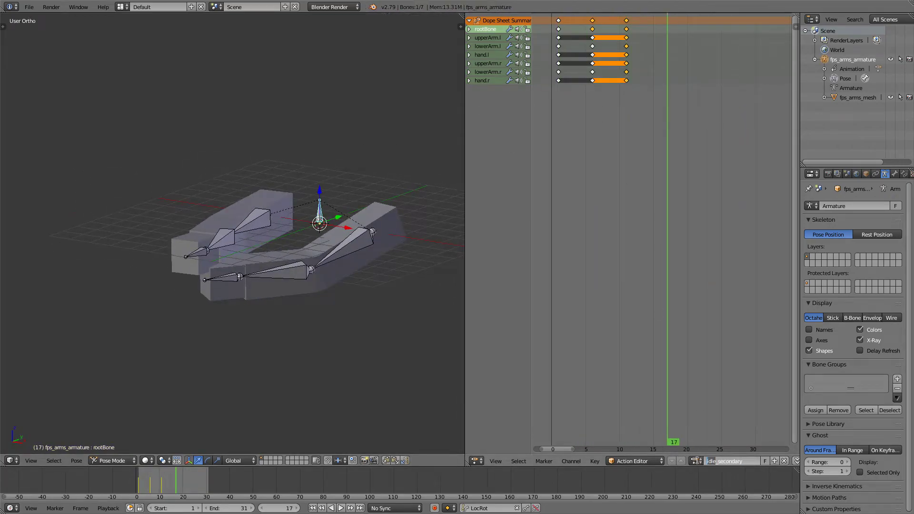
{"action": "type", "text": "jump"}
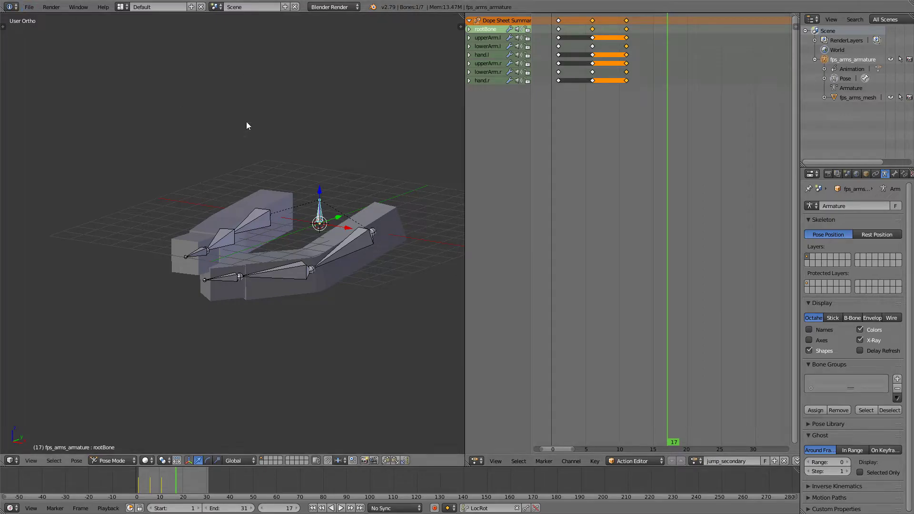
{"action": "left_click", "coordinate": [29, 7]}
{"action": "left_click", "coordinate": [44, 90]}
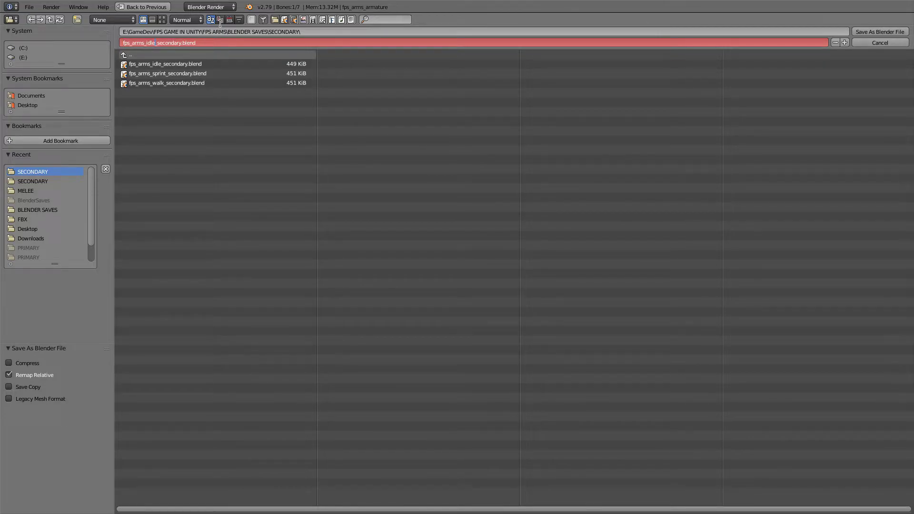
{"action": "key", "text": "BackSpace"}
{"action": "key", "text": "BackSpace"}
{"action": "key", "text": "BackSpace"}
{"action": "left_click", "coordinate": [893, 30]}
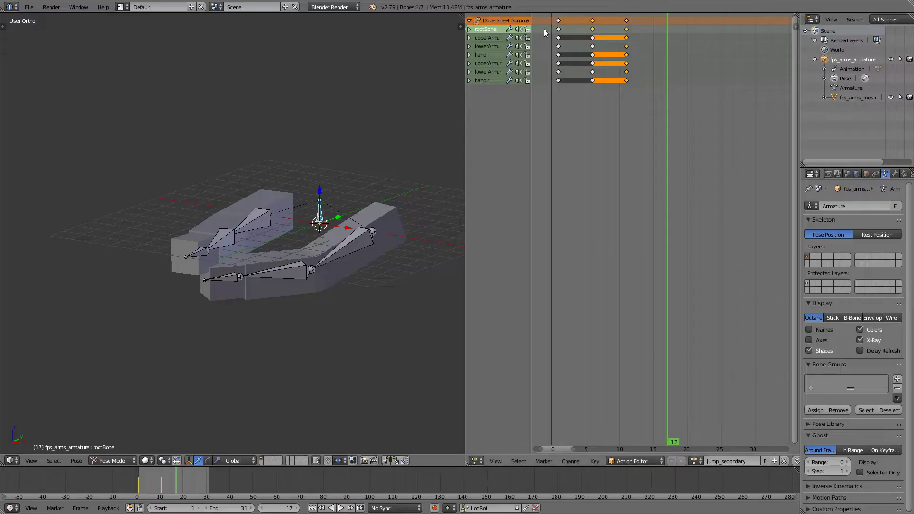
Step: Export fps_arms_jump_secondary.fbx with Selected Objects only
{"action": "left_click", "coordinate": [29, 7]}
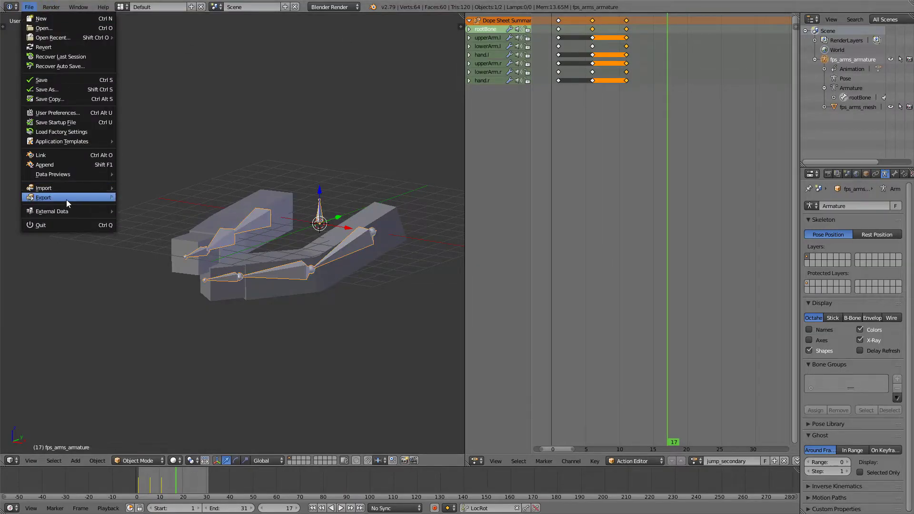
{"action": "mouse_move", "coordinate": [67, 198]}
{"action": "left_click", "coordinate": [145, 224]}
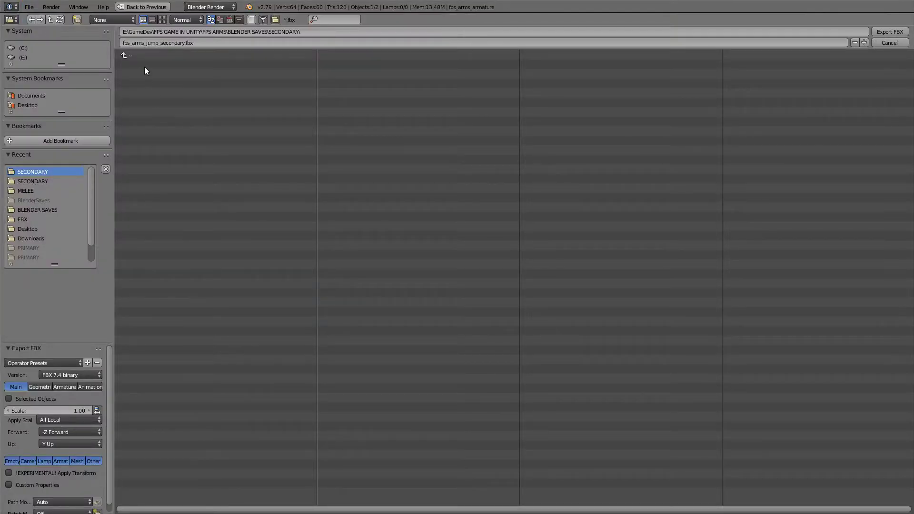
{"action": "left_click", "coordinate": [44, 400]}
{"action": "left_click", "coordinate": [890, 32]}
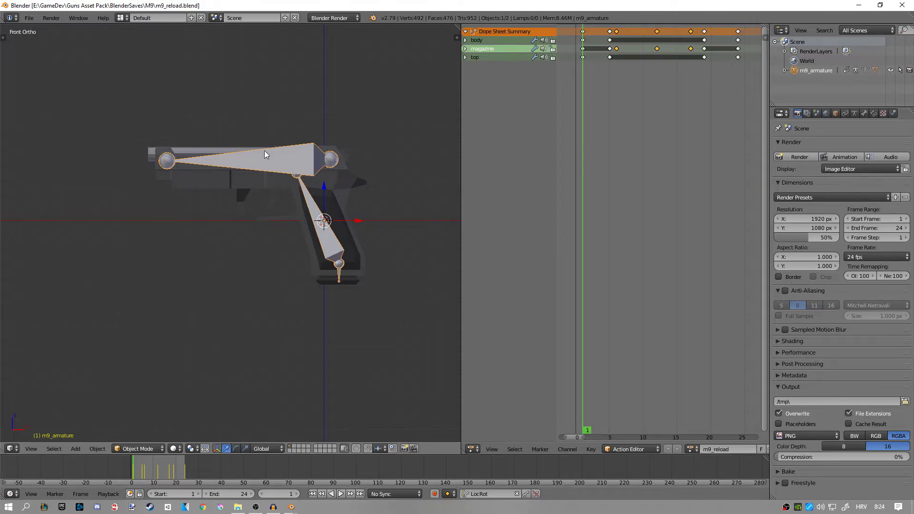
Step: Orbit to the M9 pistol rig and play its reload animation
{"action": "middle_click_drag", "start_coordinate": [295, 174], "coordinate": [393, 197]}
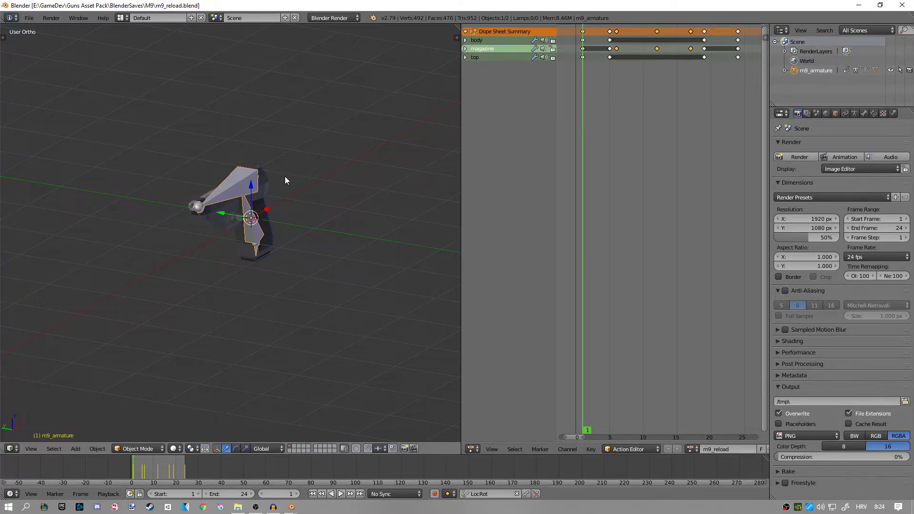
{"action": "middle_click_drag", "start_coordinate": [299, 183], "coordinate": [361, 200], "text": "shift"}
{"action": "scroll", "coordinate": [325, 186], "scroll_direction": "up", "scroll_amount": 1}
{"action": "key", "text": "alt+a"}
{"action": "key", "text": "h"}
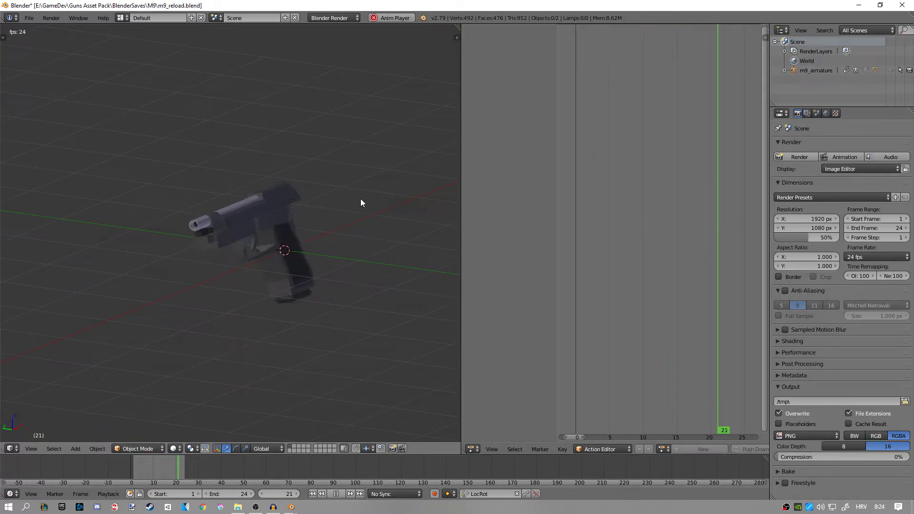
{"action": "key", "text": "Escape"}
Step: Reveal the armature and copy both pistol and armature to the buffer
{"action": "key", "text": "alt+h"}
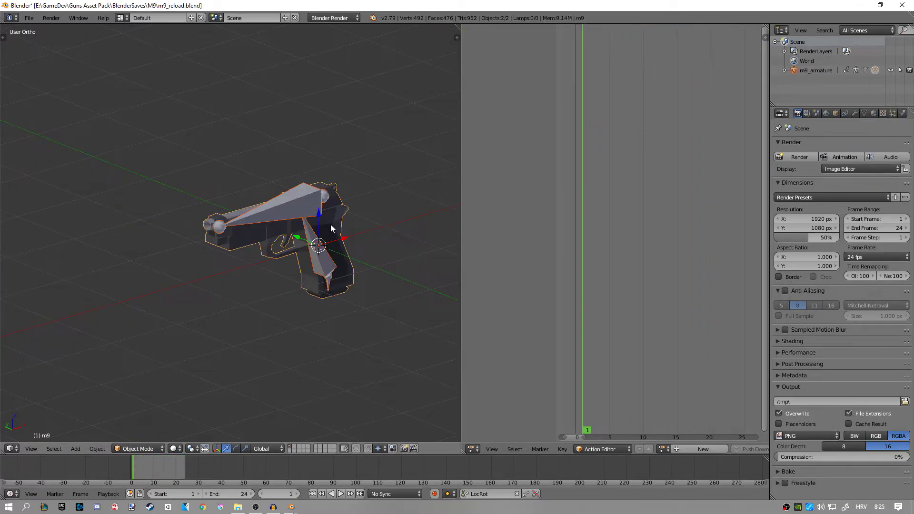
{"action": "scroll", "coordinate": [295, 229], "scroll_direction": "up", "scroll_amount": 2}
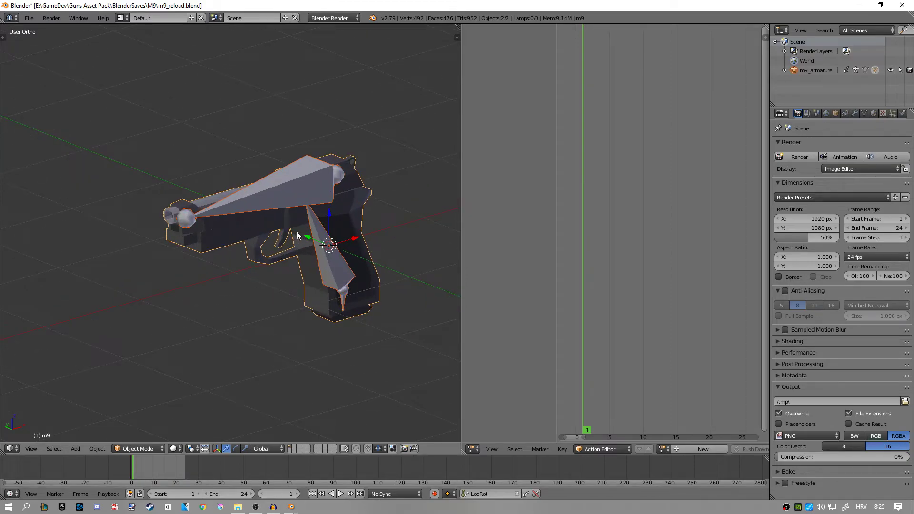
{"action": "key", "text": "ctrl+c"}
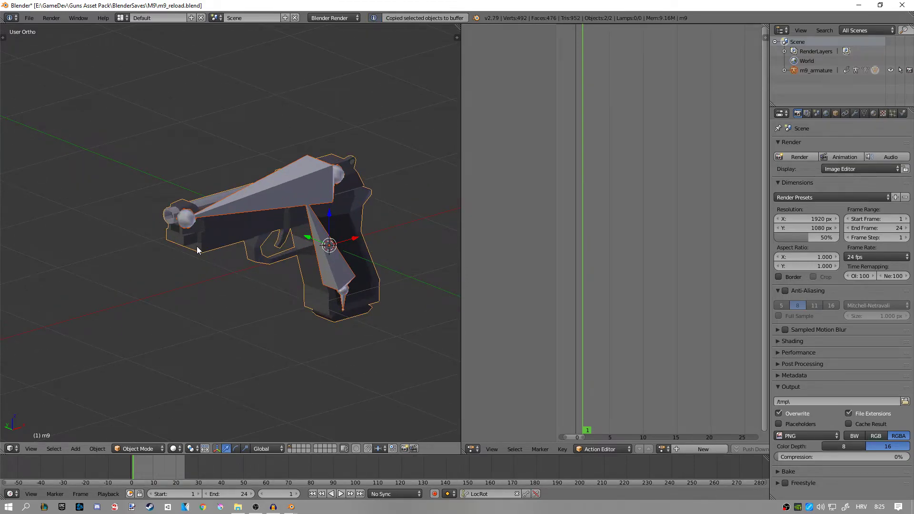
Step: Paste the M9 pistol rig into the arms scene and rotate it 90° about Z
{"action": "mouse_move", "coordinate": [292, 507]}
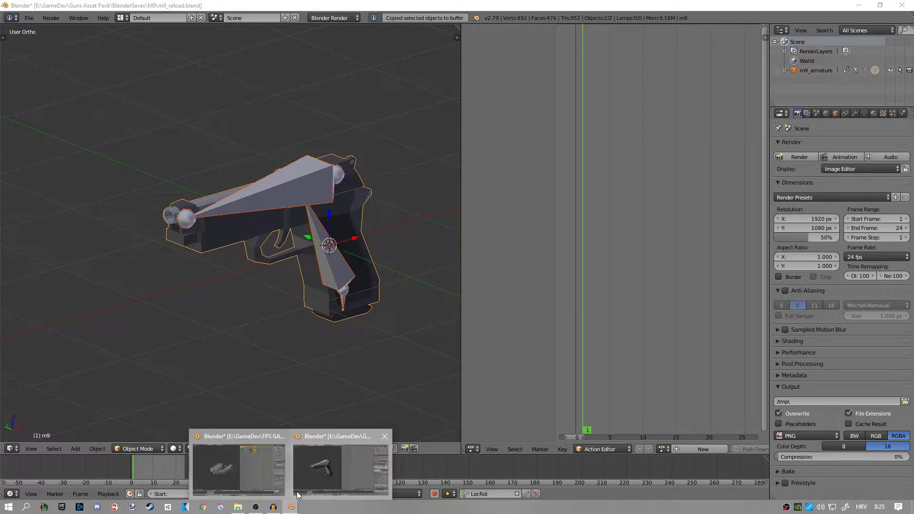
{"action": "left_click", "coordinate": [291, 441]}
{"action": "scroll", "coordinate": [307, 244], "scroll_direction": "up", "scroll_amount": 2}
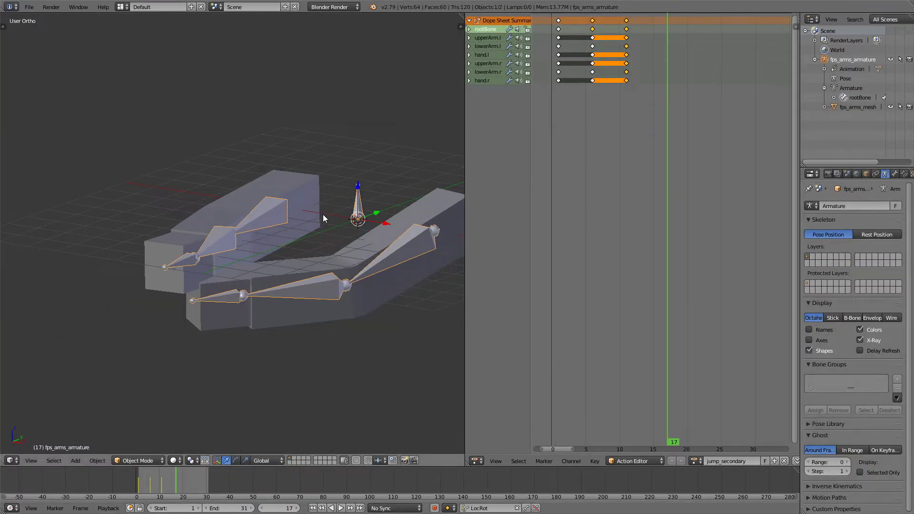
{"action": "key", "text": "ctrl+v"}
{"action": "middle_click_drag", "start_coordinate": [339, 216], "coordinate": [299, 270]}
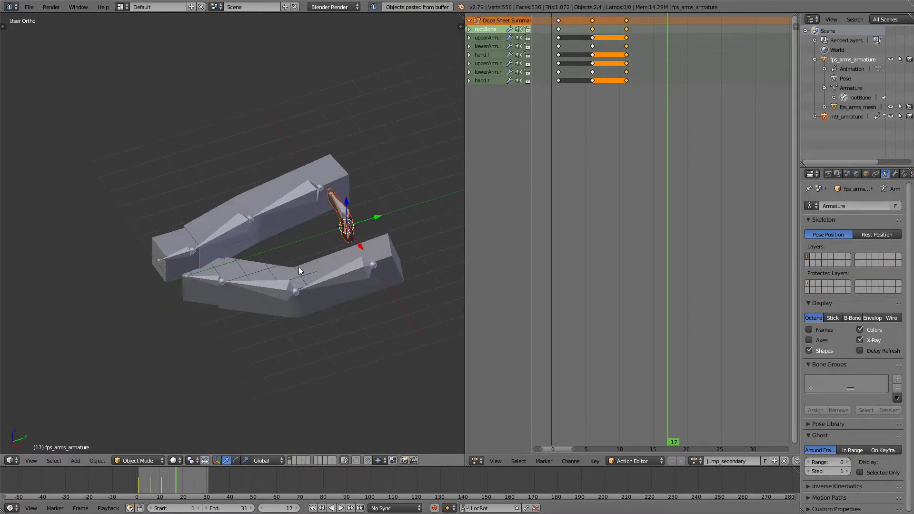
{"action": "type", "text": "rz90"}
{"action": "key", "text": "Return"}
Step: At frame 1, move the pistol to the hands, adjusting along global X
{"action": "scroll", "coordinate": [299, 268], "scroll_direction": "up", "scroll_amount": 1}
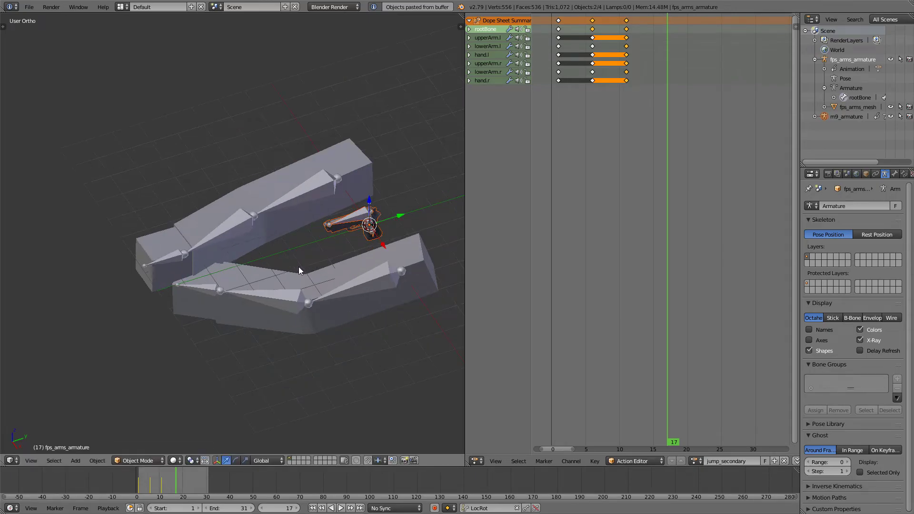
{"action": "key", "text": "KP_3"}
{"action": "left_click", "coordinate": [560, 79]}
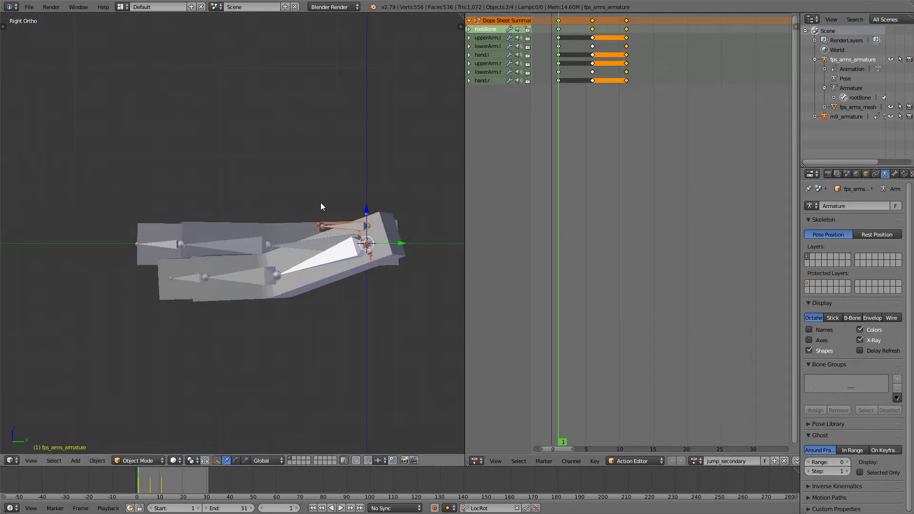
{"action": "key", "text": "g"}
{"action": "left_click", "coordinate": [157, 206]}
{"action": "middle_click_drag", "start_coordinate": [157, 206], "coordinate": [276, 262]}
{"action": "key", "text": "g"}
{"action": "key", "text": "y"}
{"action": "key", "text": "x"}
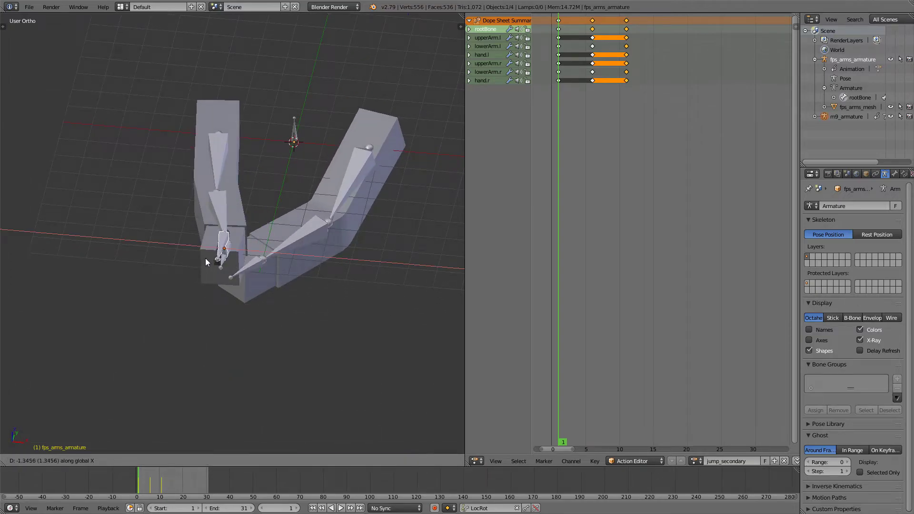
{"action": "left_click", "coordinate": [206, 259]}
Step: Scale the pistol up to about 1.076 and raise it above the hands
{"action": "key", "text": "KP_3"}
{"action": "scroll", "coordinate": [232, 247], "scroll_direction": "up", "scroll_amount": 4}
{"action": "key", "text": "s"}
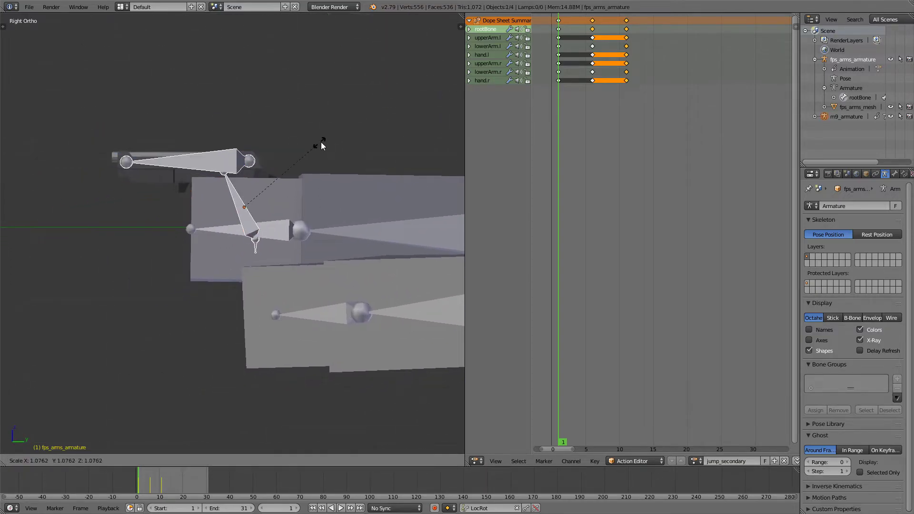
{"action": "left_click", "coordinate": [350, 133]}
{"action": "key", "text": "g"}
{"action": "key", "text": "z"}
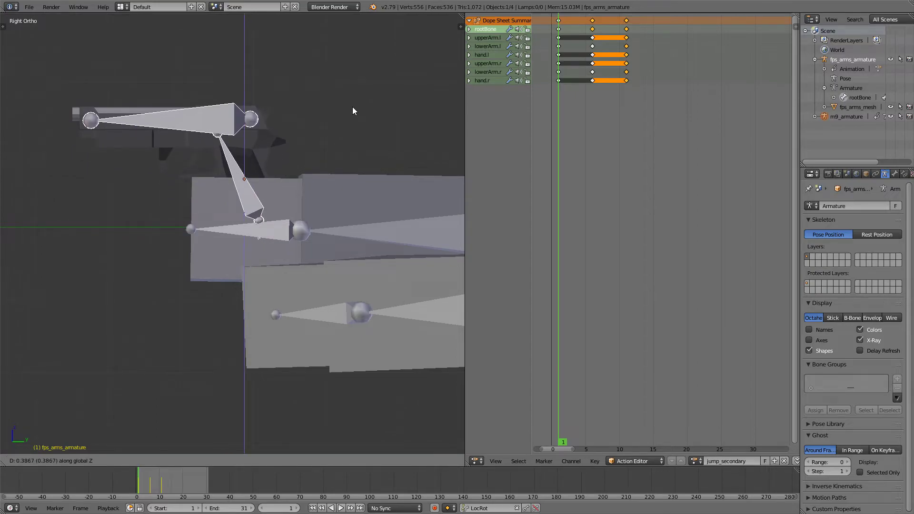
{"action": "left_click", "coordinate": [352, 107]}
{"action": "middle_click_drag", "start_coordinate": [353, 106], "coordinate": [161, 181]}
{"action": "key", "text": "a"}
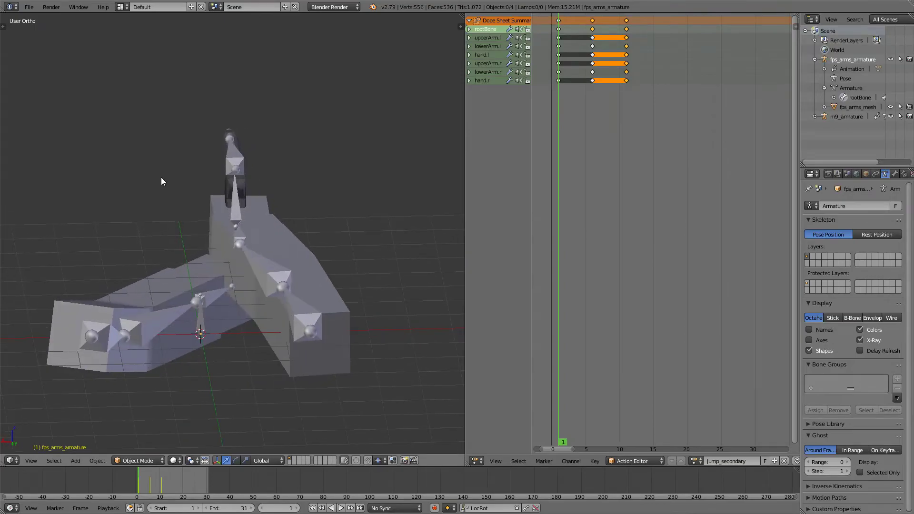
Step: Shift the frame-11 keys to frame 31 and delete the frame-5 keys
{"action": "right_click", "coordinate": [626, 22]}
{"action": "key", "text": "g"}
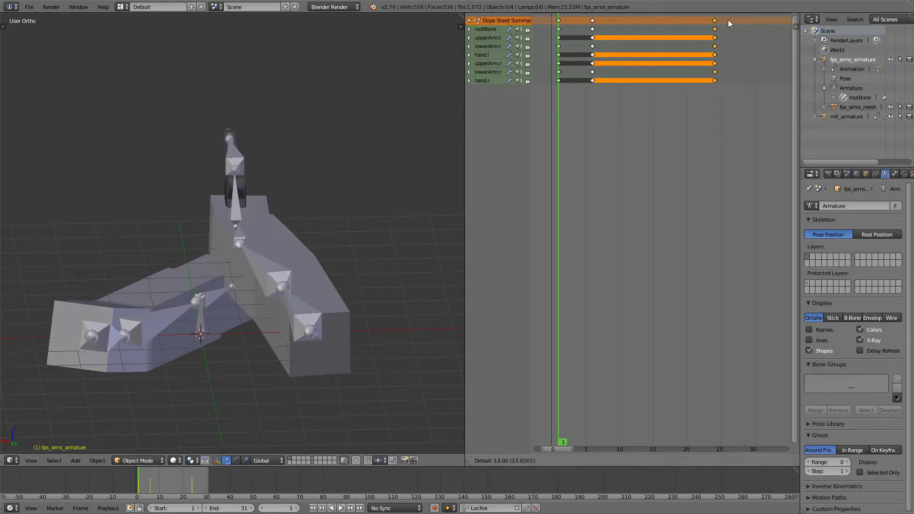
{"action": "left_click", "coordinate": [766, 57]}
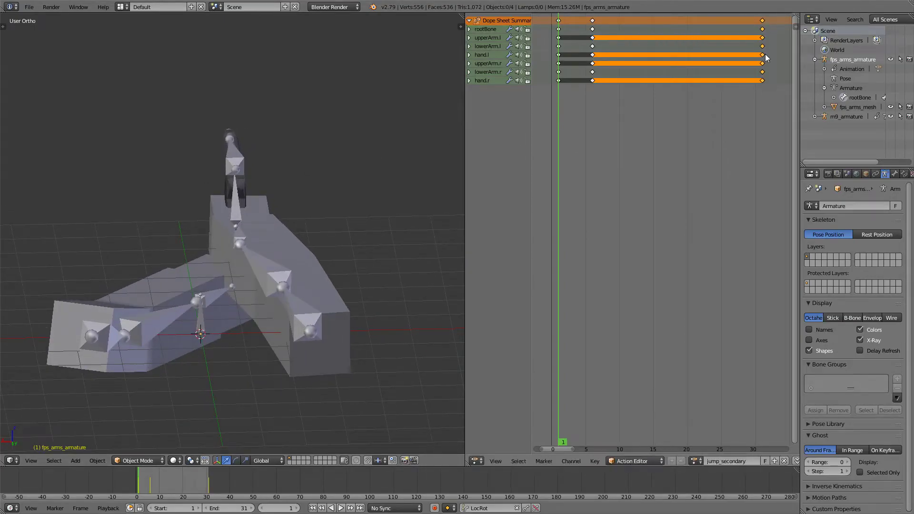
{"action": "left_click", "coordinate": [593, 21]}
{"action": "key", "text": "x"}
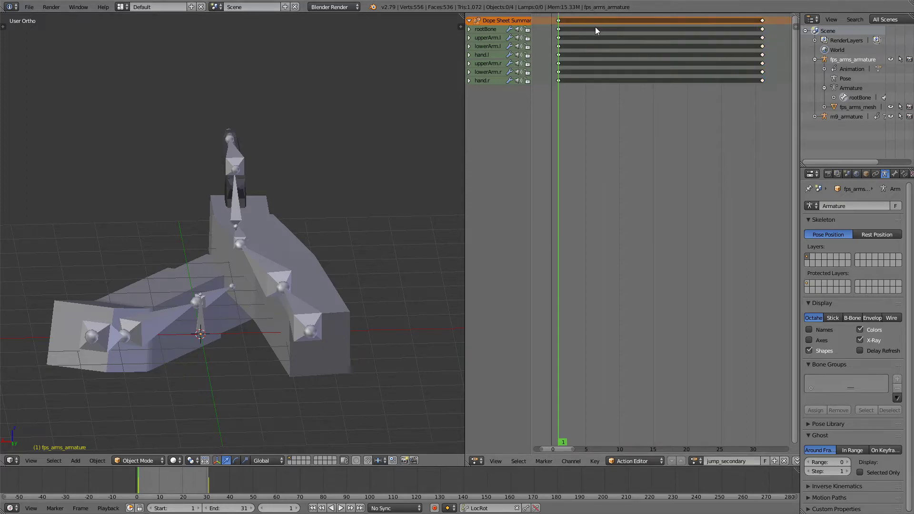
Step: Play the jump animation from the right side and step through frames 13–18
{"action": "key", "text": "alt+a"}
{"action": "key", "text": "Escape"}
{"action": "key", "text": "KP_3"}
{"action": "key", "text": "alt+a"}
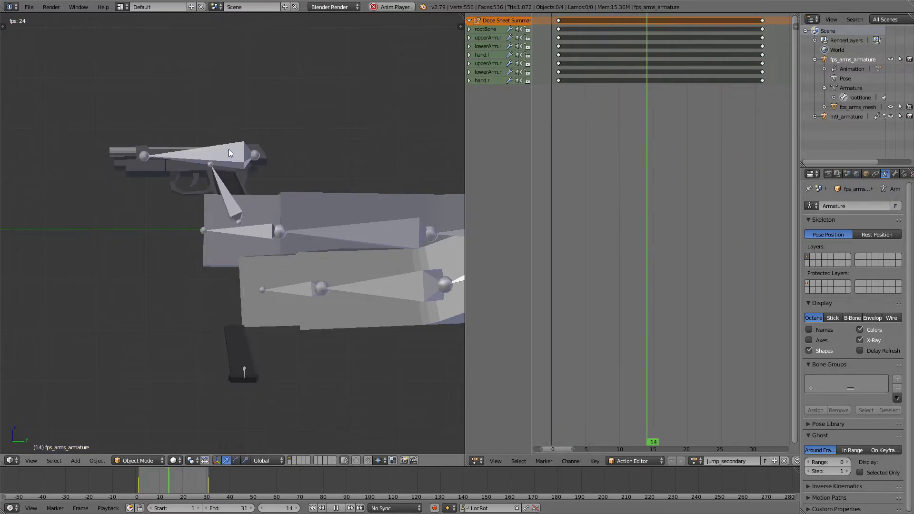
{"action": "key", "text": "Escape"}
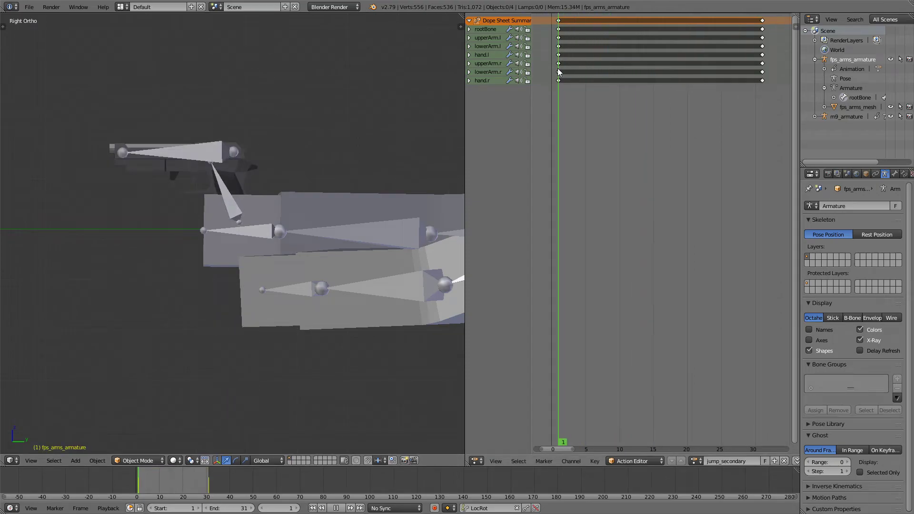
{"action": "key", "text": "alt+a"}
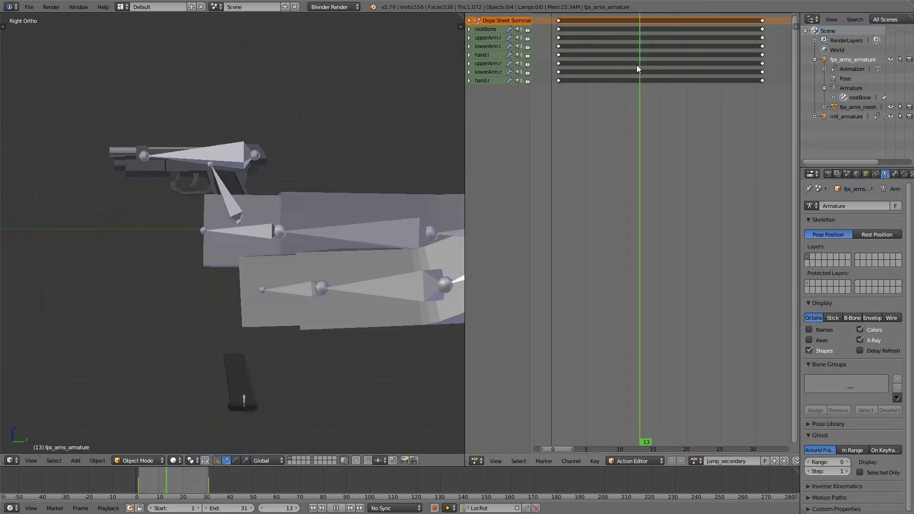
{"action": "left_click_drag", "start_coordinate": [640, 64], "coordinate": [558, 64]}
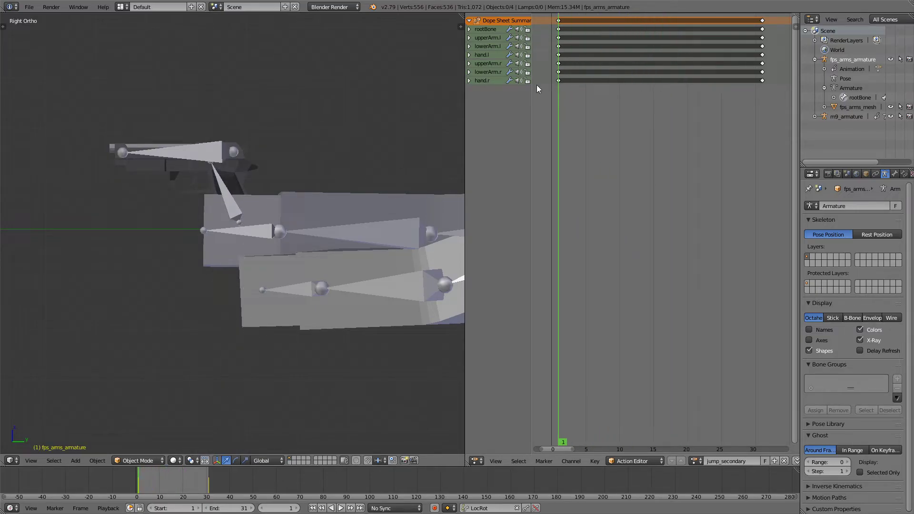
Step: Put the arms armature in pose mode and rename its action to reload_secondary
{"action": "right_click", "coordinate": [381, 281]}
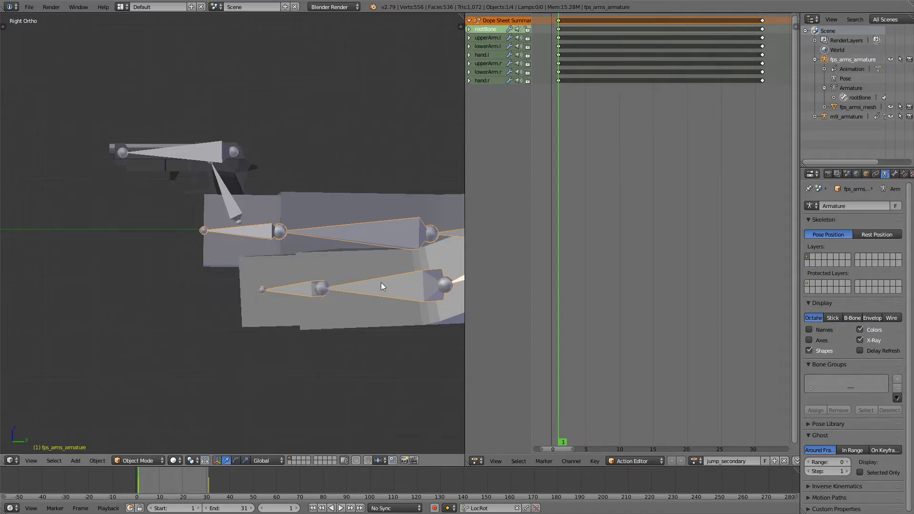
{"action": "key", "text": "ctrl+Tab"}
{"action": "middle_click_drag", "start_coordinate": [388, 252], "coordinate": [326, 240], "text": "shift"}
{"action": "scroll", "coordinate": [327, 240], "scroll_direction": "down", "scroll_amount": 1}
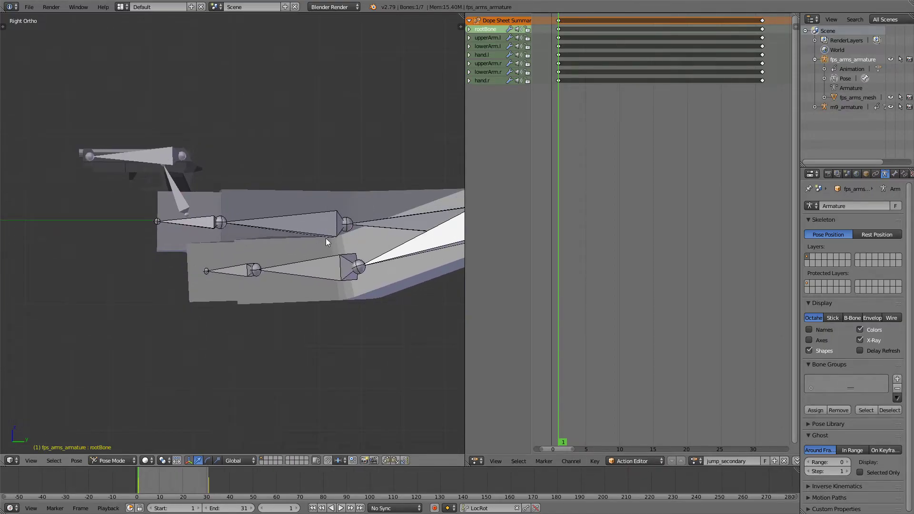
{"action": "left_click", "coordinate": [726, 461]}
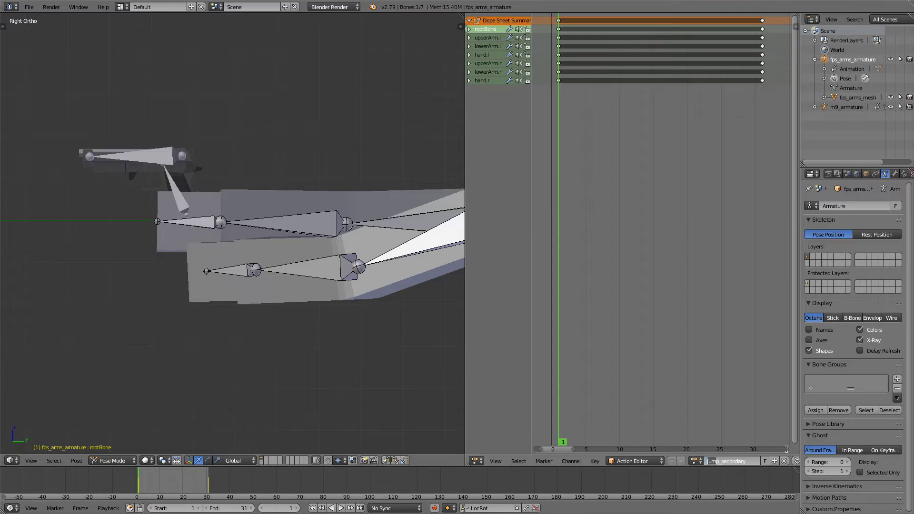
{"action": "key", "text": "BackSpace"}
{"action": "type", "text": "reload"}
{"action": "key", "text": "Return"}
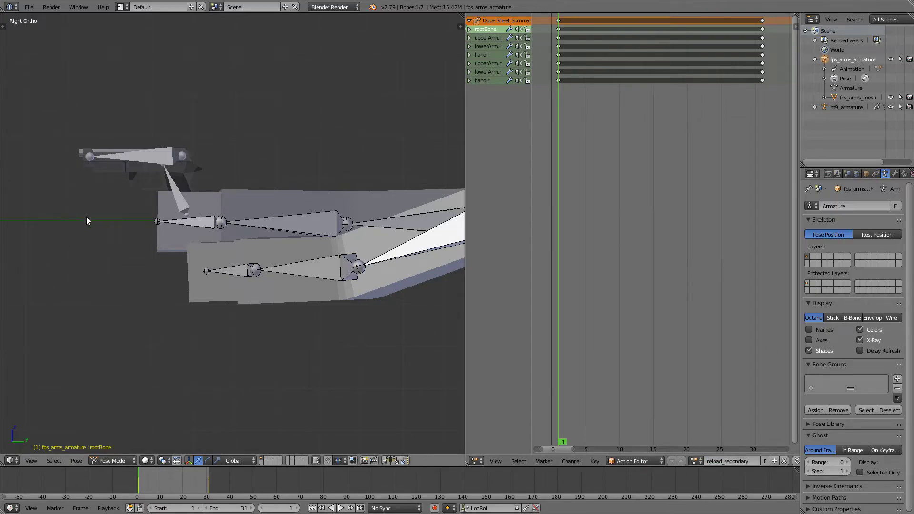
Step: Play and scrub frames 1–31 to check the magazine motion, ending at frame 13
{"action": "scroll", "coordinate": [87, 218], "scroll_direction": "up", "scroll_amount": 1}
{"action": "middle_click_drag", "start_coordinate": [292, 229], "coordinate": [356, 223], "text": "shift"}
{"action": "key", "text": "alt+a"}
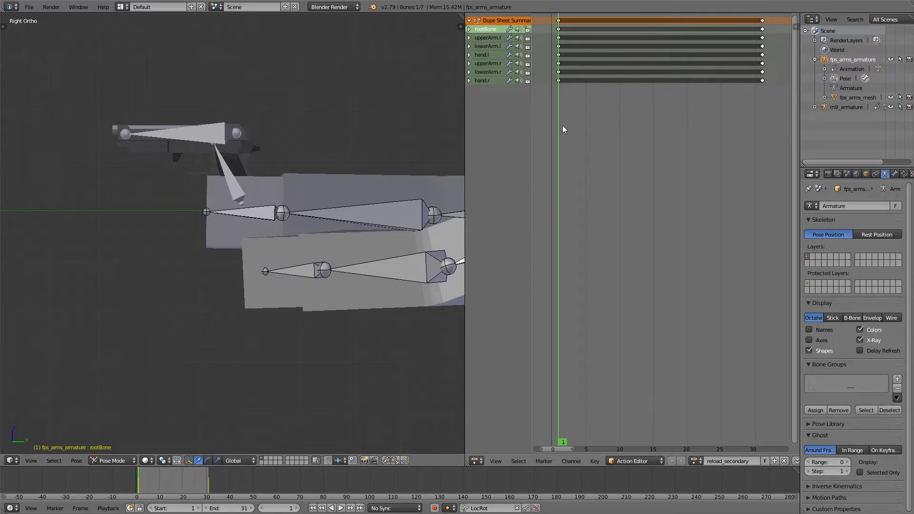
{"action": "left_click_drag", "start_coordinate": [731, 111], "coordinate": [563, 90]}
{"action": "key", "text": "alt+a"}
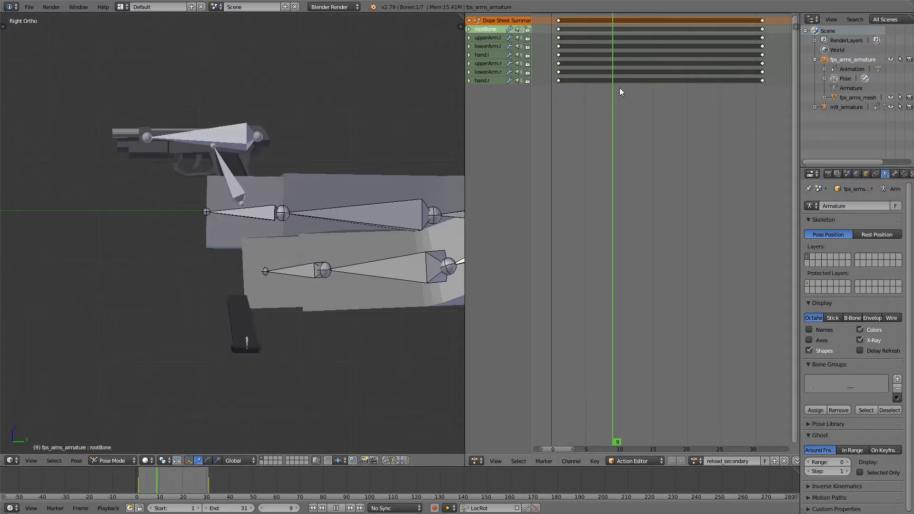
{"action": "left_click_drag", "start_coordinate": [620, 88], "coordinate": [641, 89]}
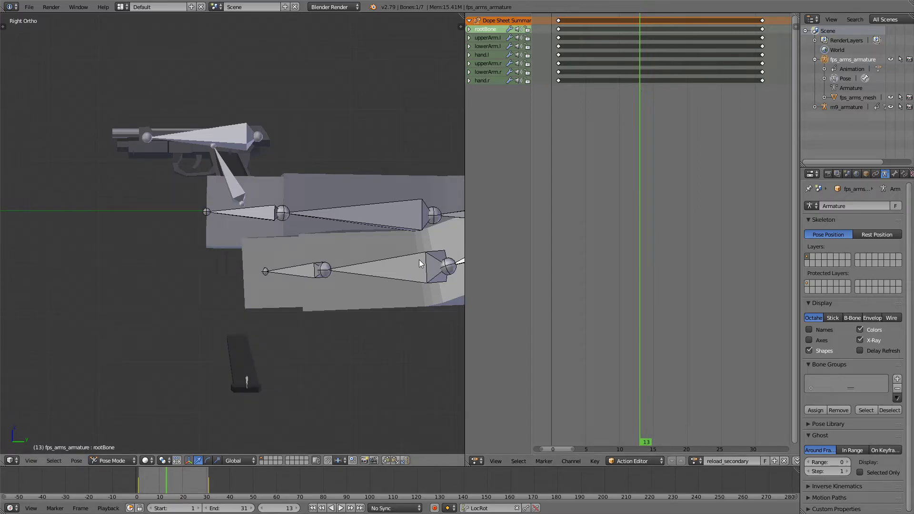
Step: Rotate lowerArm.l around the Z axis to bend the left forearm
{"action": "middle_click_drag", "start_coordinate": [279, 363], "coordinate": [319, 327], "text": "shift"}
{"action": "scroll", "coordinate": [372, 237], "scroll_direction": "down", "scroll_amount": 3}
{"action": "right_click", "coordinate": [405, 221]}
{"action": "middle_click_drag", "start_coordinate": [405, 221], "coordinate": [401, 283]}
{"action": "scroll", "coordinate": [419, 286], "scroll_direction": "down", "scroll_amount": 3}
{"action": "scroll", "coordinate": [400, 284], "scroll_direction": "up", "scroll_amount": 5}
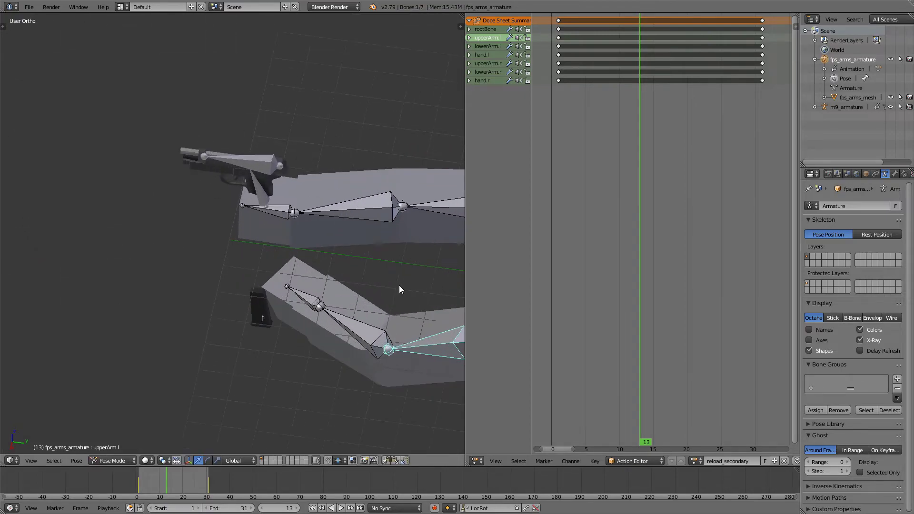
{"action": "right_click", "coordinate": [277, 313]}
{"action": "key", "text": "r"}
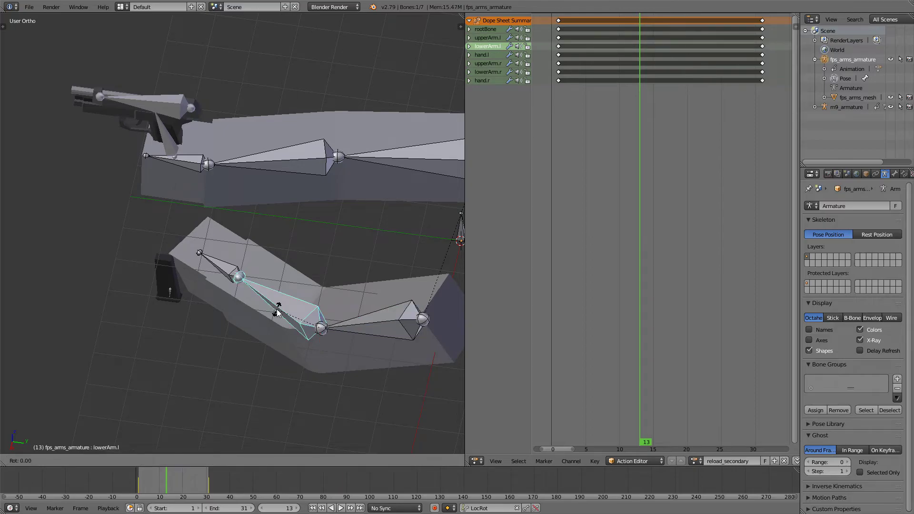
{"action": "key", "text": "z"}
{"action": "left_click", "coordinate": [265, 316]}
Step: Select all seven bones and insert a LocRot key on them at frame 13
{"action": "middle_click_drag", "start_coordinate": [265, 316], "coordinate": [322, 250]}
{"action": "key", "text": "KP_1"}
{"action": "key", "text": "KP_3"}
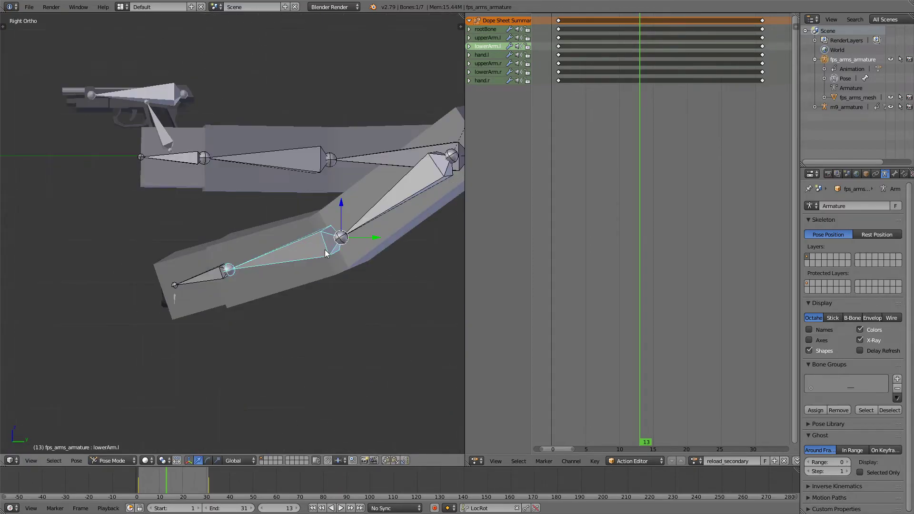
{"action": "key", "text": "a"}
{"action": "key", "text": "a"}
{"action": "key", "text": "i"}
Step: Raise upperArm.l at frame 6 and key its pose, previewing playback
{"action": "key", "text": "alt+a"}
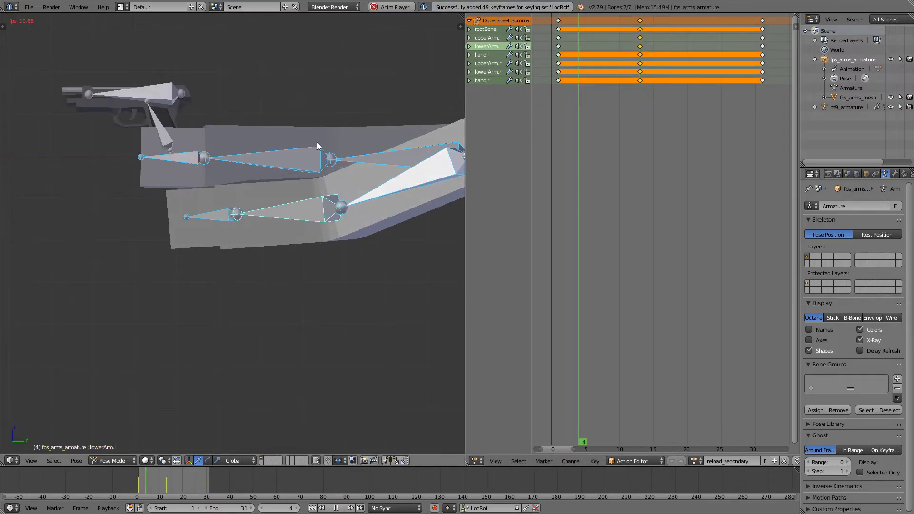
{"action": "left_click_drag", "start_coordinate": [579, 82], "coordinate": [595, 80]}
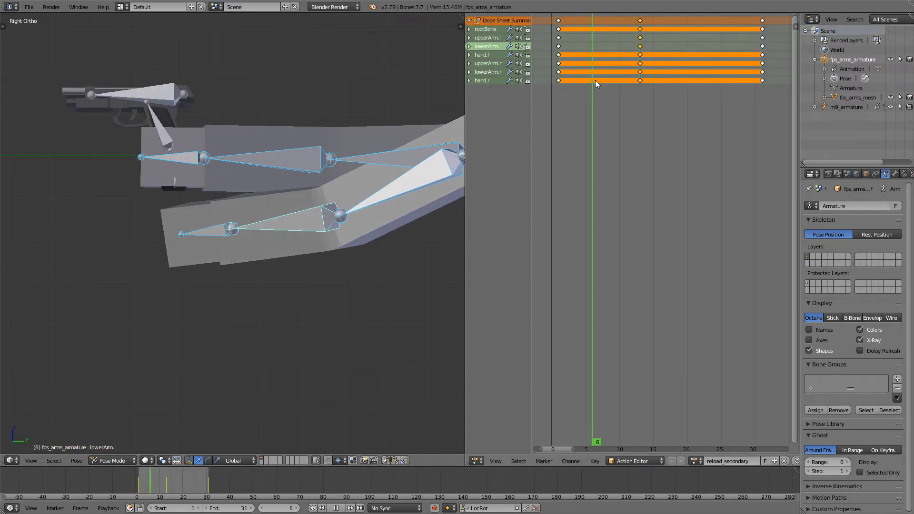
{"action": "right_click", "coordinate": [399, 192]}
{"action": "key", "text": "r"}
{"action": "left_click", "coordinate": [401, 183]}
{"action": "key", "text": "i"}
{"action": "key", "text": "alt+a"}
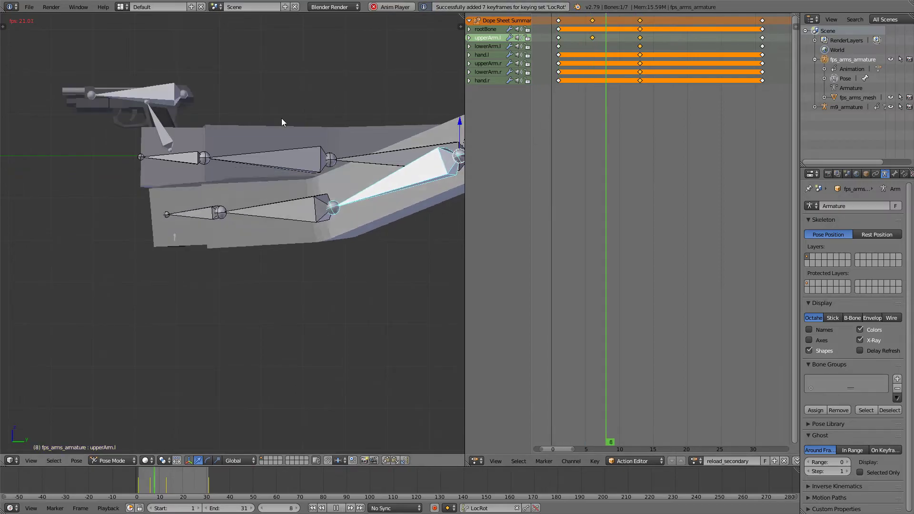
{"action": "key", "text": "alt+a"}
Step: Rotate upperArm.l at frame 18 and key the new pose
{"action": "left_click_drag", "start_coordinate": [571, 82], "coordinate": [675, 71]}
{"action": "key", "text": "r"}
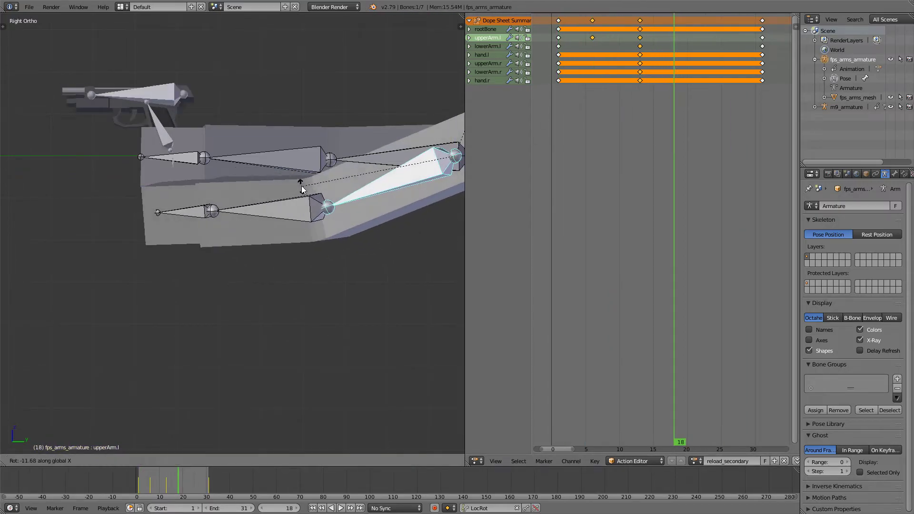
{"action": "key", "text": "Return"}
{"action": "key", "text": "i"}
{"action": "key", "text": "alt+a"}
{"action": "middle_click_drag", "start_coordinate": [334, 170], "coordinate": [341, 208]}
{"action": "key", "text": "alt+a"}
Step: Move the frame-13 keyframes of all bones to frame 12 in the dope sheet
{"action": "left_click_drag", "start_coordinate": [661, 131], "coordinate": [638, 102]}
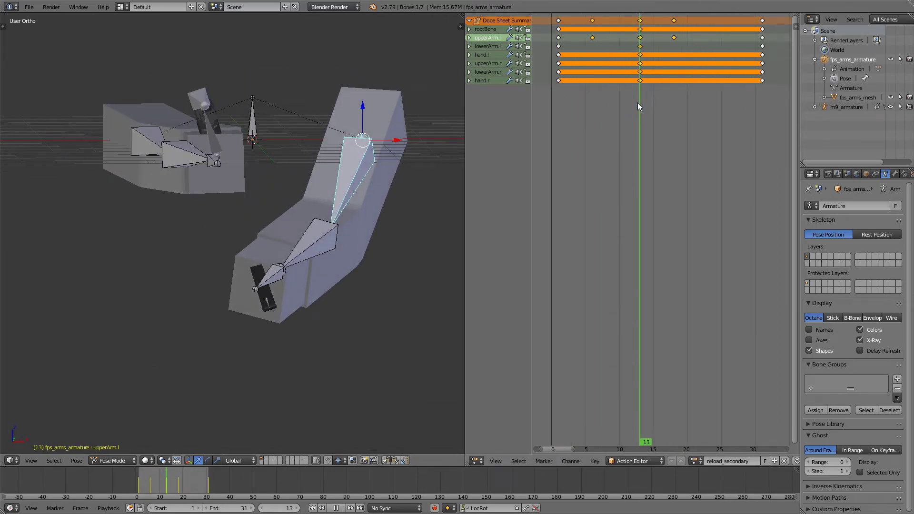
{"action": "key", "text": "Left"}
{"action": "left_click", "coordinate": [641, 81]}
{"action": "right_click_drag", "start_coordinate": [639, 22], "coordinate": [633, 28]}
{"action": "left_click", "coordinate": [633, 29]}
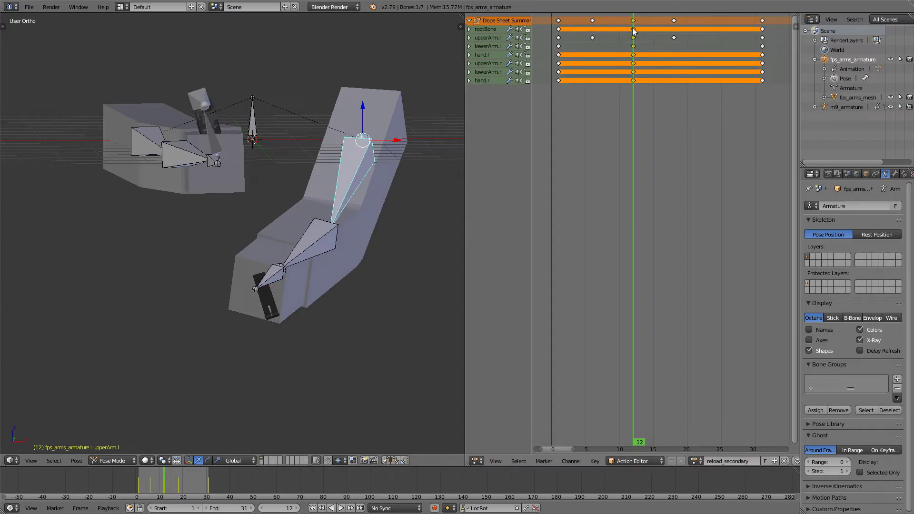
Step: Rotate upperArm.l on the X axis and key its pose at frame 16
{"action": "left_click_drag", "start_coordinate": [631, 38], "coordinate": [662, 61]}
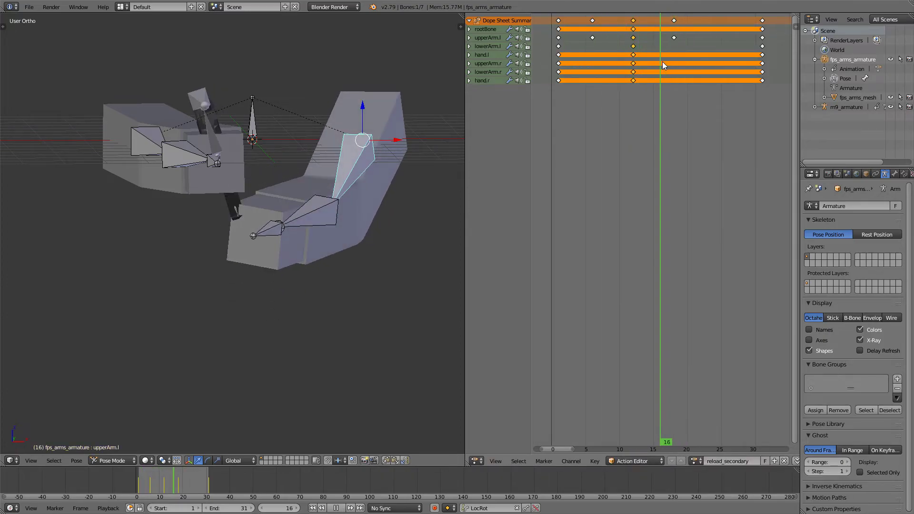
{"action": "key", "text": "r"}
{"action": "right_click", "coordinate": [419, 138]}
{"action": "key", "text": "r"}
{"action": "key", "text": "x"}
{"action": "left_click", "coordinate": [419, 136]}
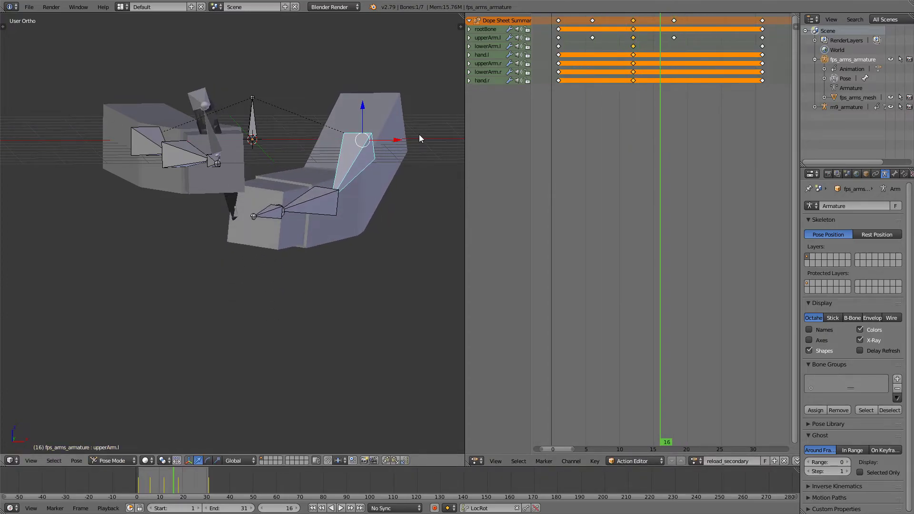
{"action": "key", "text": "i"}
{"action": "key", "text": "alt+a"}
{"action": "middle_click_drag", "start_coordinate": [401, 135], "coordinate": [230, 167]}
{"action": "key", "text": "alt+a"}
Step: Delete upperArm.l's keyframe at frame 18
{"action": "left_click_drag", "start_coordinate": [674, 65], "coordinate": [662, 67]}
{"action": "right_click", "coordinate": [674, 38]}
{"action": "key", "text": "x"}
{"action": "left_click", "coordinate": [673, 38]}
Step: Rotate upperArm.l on X at frame 17, key it, and play the reload back
{"action": "left_click_drag", "start_coordinate": [660, 36], "coordinate": [670, 36]}
{"action": "key", "text": "r"}
{"action": "key", "text": "x"}
{"action": "right_click", "coordinate": [294, 229]}
{"action": "key", "text": "r"}
{"action": "key", "text": "x"}
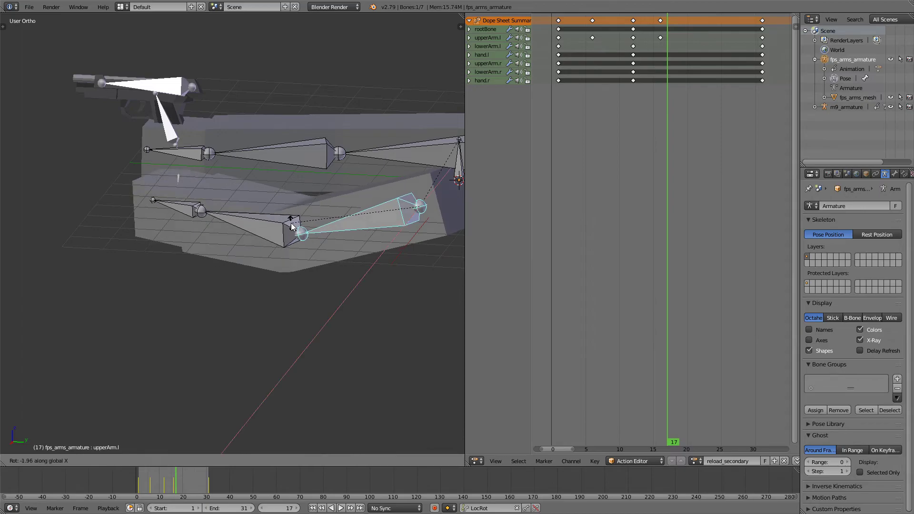
{"action": "left_click", "coordinate": [295, 225]}
{"action": "key", "text": "i"}
{"action": "left_click", "coordinate": [590, 108]}
{"action": "key", "text": "alt+a"}
{"action": "middle_click_drag", "start_coordinate": [428, 151], "coordinate": [296, 175]}
Step: Save the file as fps_arms_reload_secondary.blend from frame 1, then switch the armature to Object Mode
{"action": "key", "text": "alt+a"}
{"action": "left_click_drag", "start_coordinate": [554, 82], "coordinate": [559, 82]}
{"action": "left_click", "coordinate": [28, 8]}
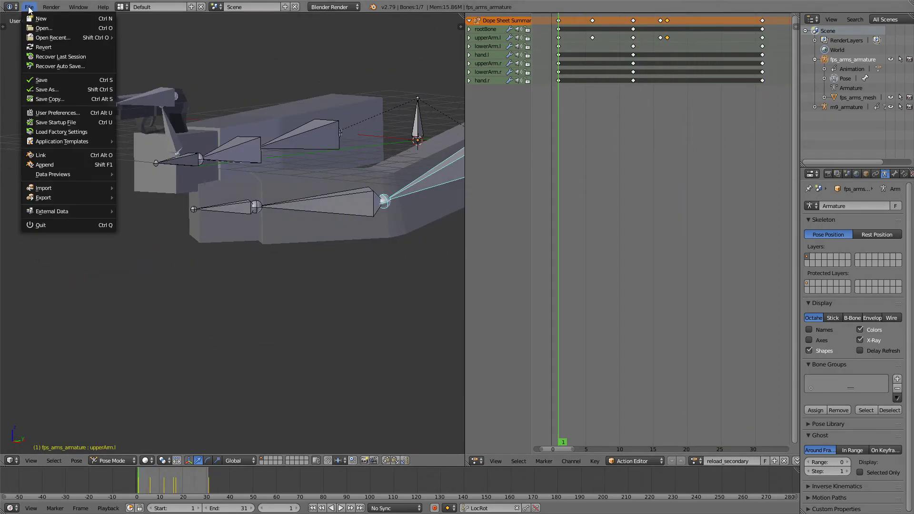
{"action": "left_click", "coordinate": [53, 90]}
{"action": "left_click", "coordinate": [159, 43]}
{"action": "key", "text": "BackSpace"}
{"action": "key", "text": "BackSpace"}
{"action": "key", "text": "BackSpace"}
{"action": "key", "text": "BackSpace"}
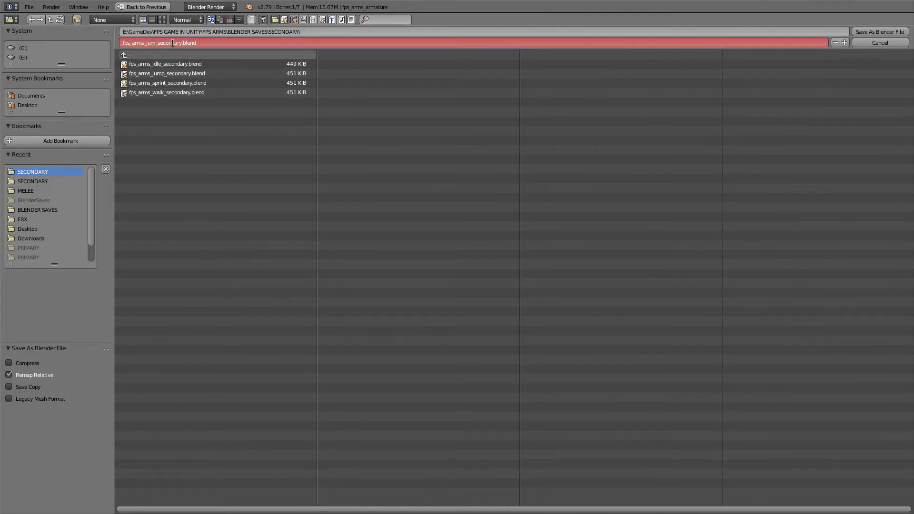
{"action": "type", "text": "reload"}
{"action": "left_click", "coordinate": [890, 32]}
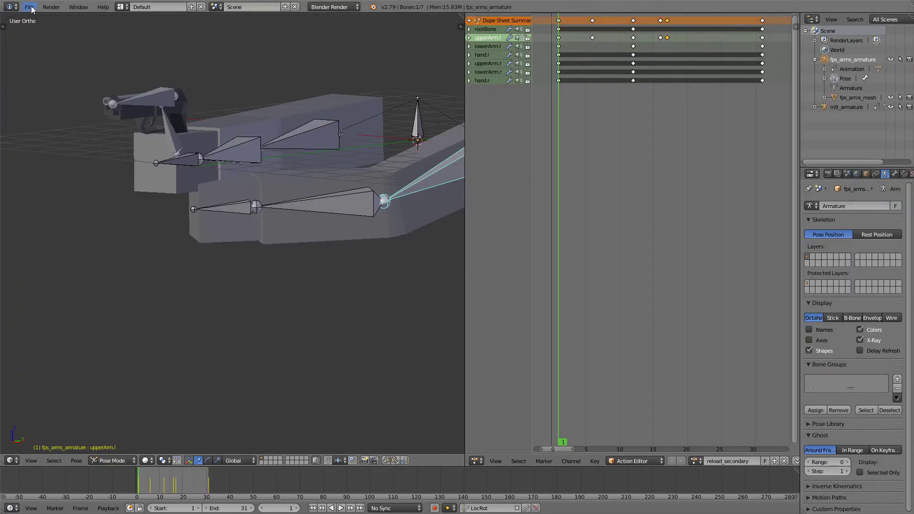
{"action": "key", "text": "ctrl+Tab"}
Step: Delete the pistol mesh and its m9_armature
{"action": "left_click", "coordinate": [29, 6]}
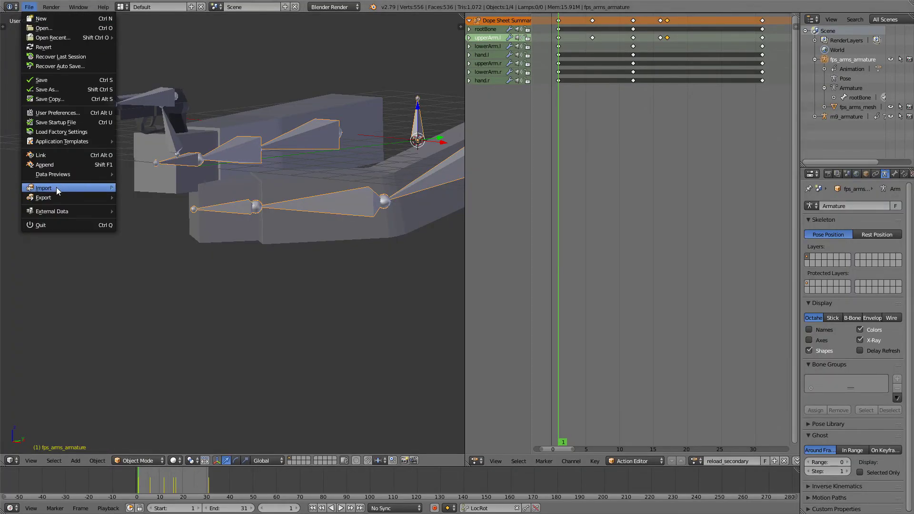
{"action": "right_click", "coordinate": [170, 106]}
{"action": "right_click", "coordinate": [169, 105], "text": "shift"}
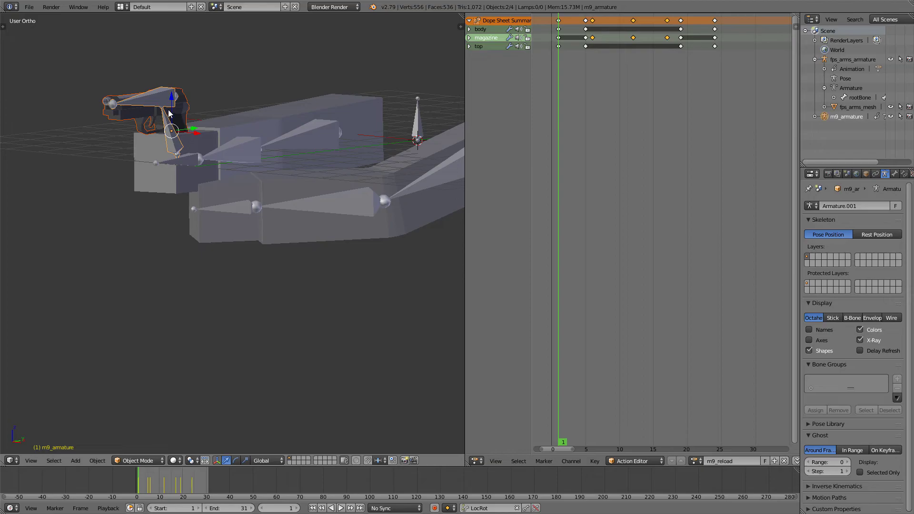
{"action": "key", "text": "x"}
{"action": "left_click", "coordinate": [168, 111]}
Step: Export the arm armature as fps_arms_reload_secondary.fbx into the FBX SECONDARY folder
{"action": "right_click", "coordinate": [246, 150]}
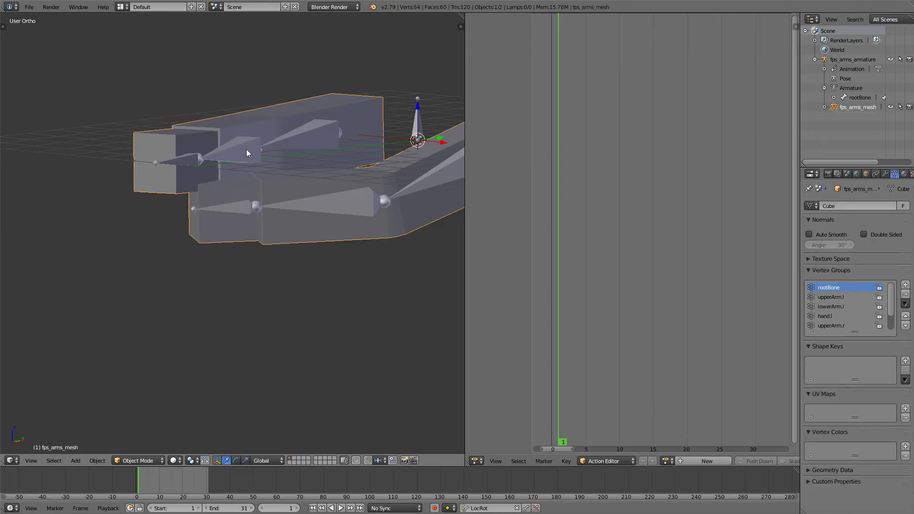
{"action": "right_click", "coordinate": [247, 150]}
{"action": "left_click", "coordinate": [29, 6]}
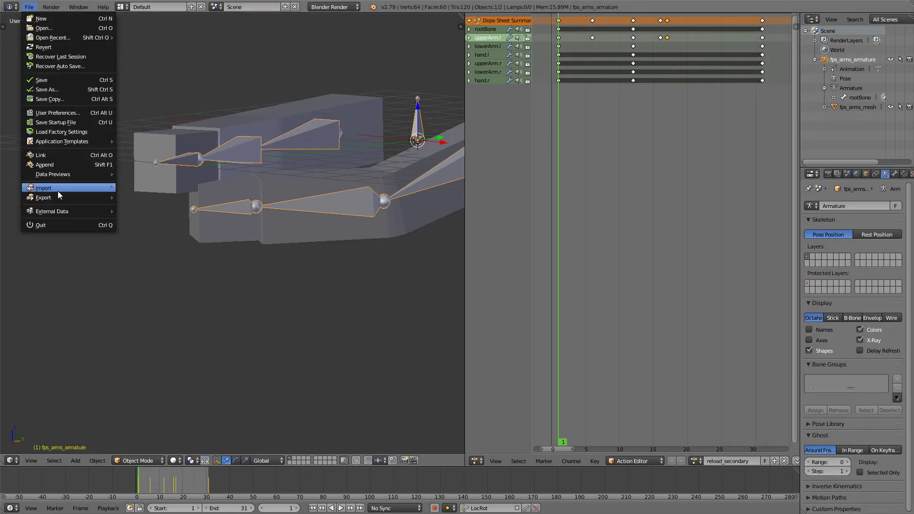
{"action": "mouse_move", "coordinate": [58, 197]}
{"action": "left_click", "coordinate": [143, 227]}
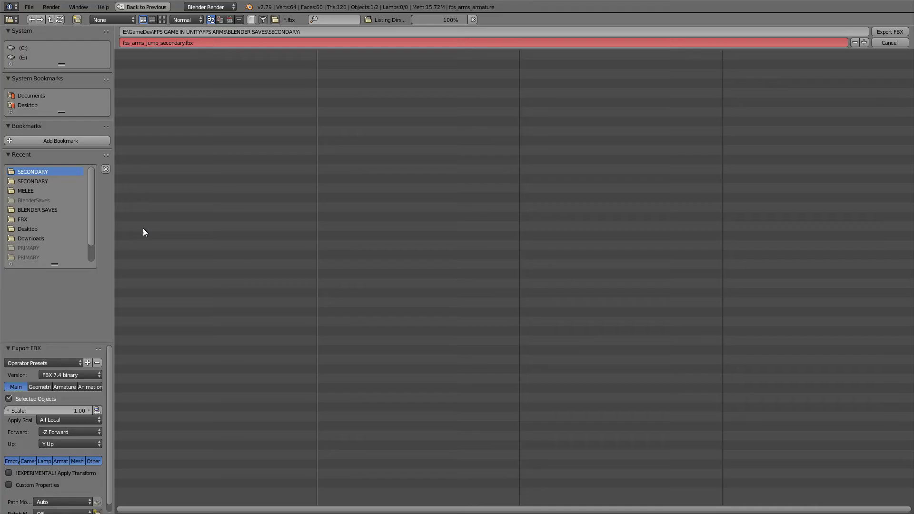
{"action": "left_click", "coordinate": [32, 181]}
{"action": "key", "text": "BackSpace"}
{"action": "key", "text": "BackSpace"}
{"action": "key", "text": "BackSpace"}
{"action": "type", "text": "reloa"}
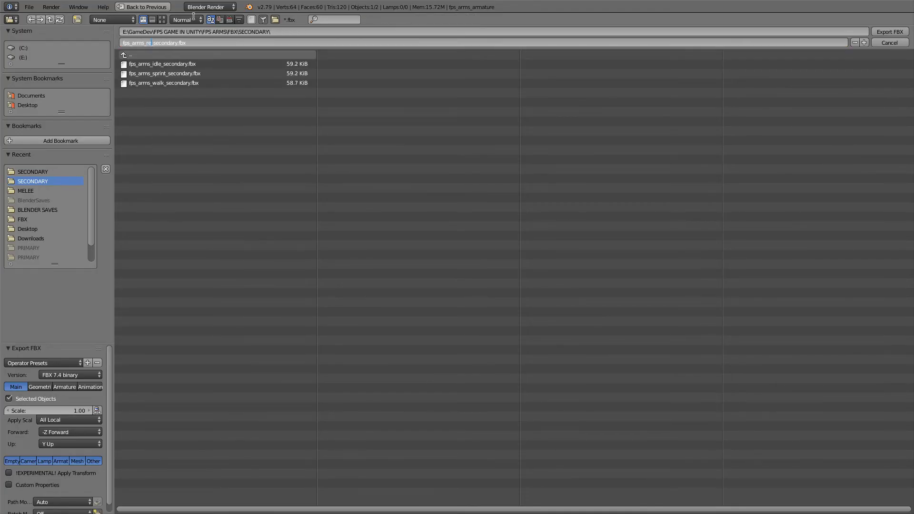
{"action": "type", "text": "d"}
{"action": "left_click", "coordinate": [889, 31]}
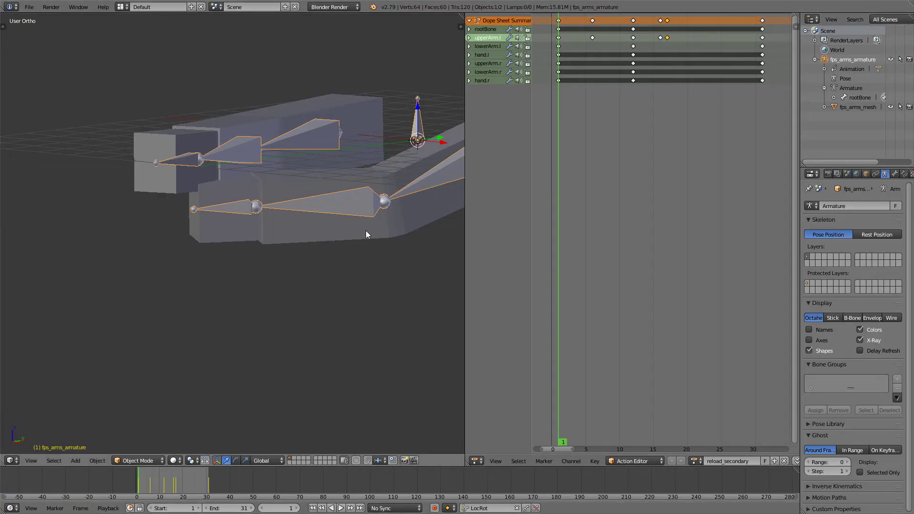